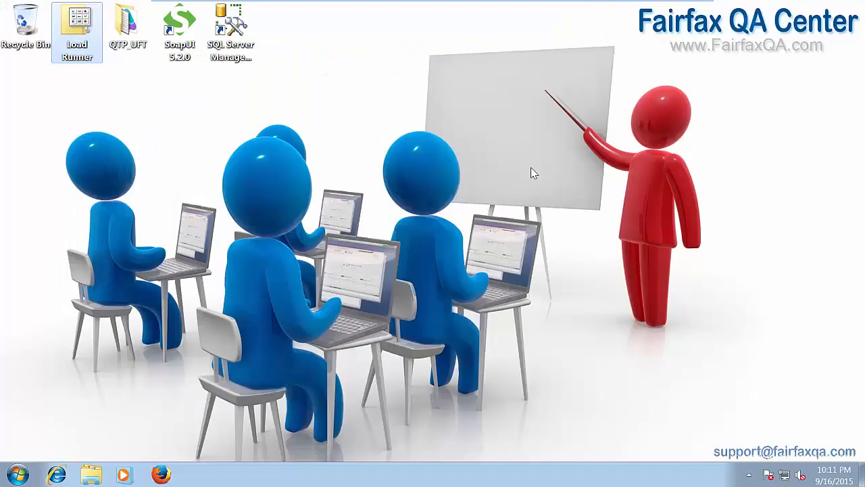
Power on the Fairfax QA Lab Win virtual machine full-screen in VMware Player
{"action": "mouse_move", "coordinate": [574, 5]}
Open the desktop Load Runner folder with its Analysis, Controller, VuGen and Web Controller shortcuts
{"action": "double_click", "coordinate": [76, 33]}
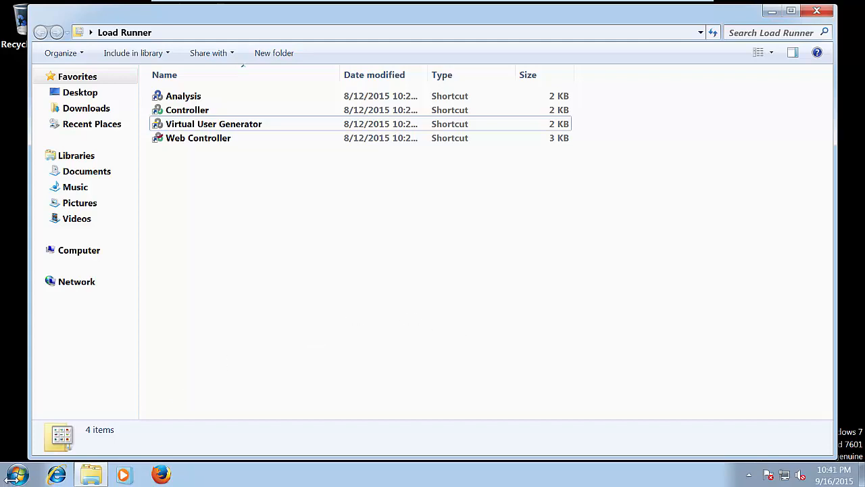
Start HP Web Tours Server from HP LoadRunner > Samples > Web and minimize its console
{"action": "left_click", "coordinate": [10, 476]}
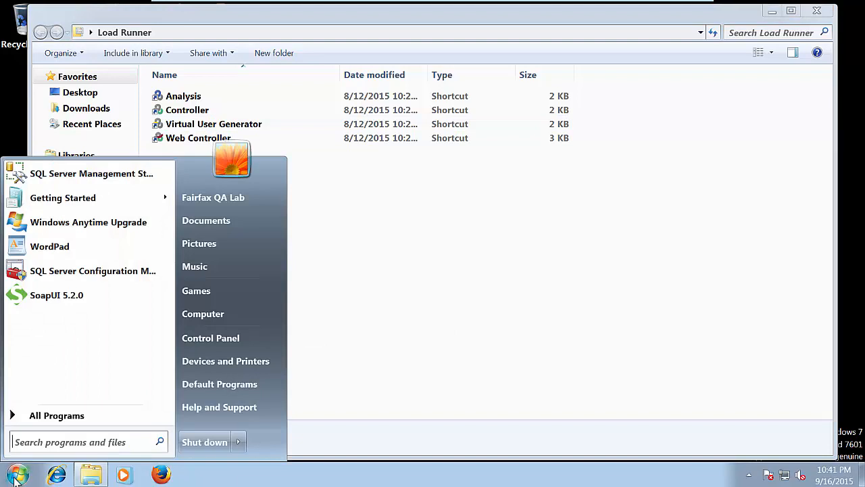
{"action": "left_click", "coordinate": [93, 419]}
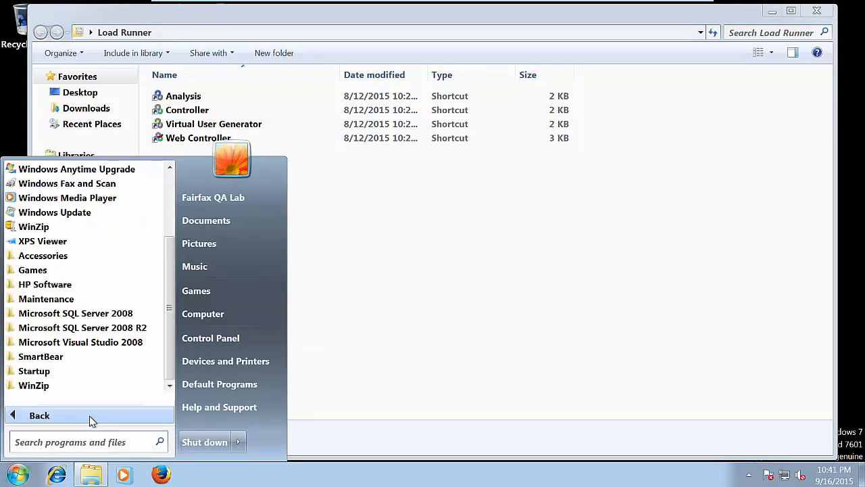
{"action": "left_click", "coordinate": [76, 288]}
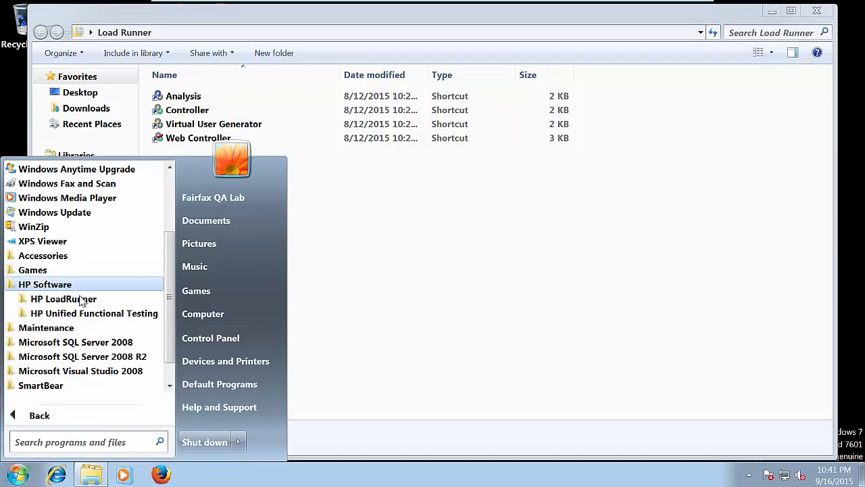
{"action": "left_click", "coordinate": [77, 302]}
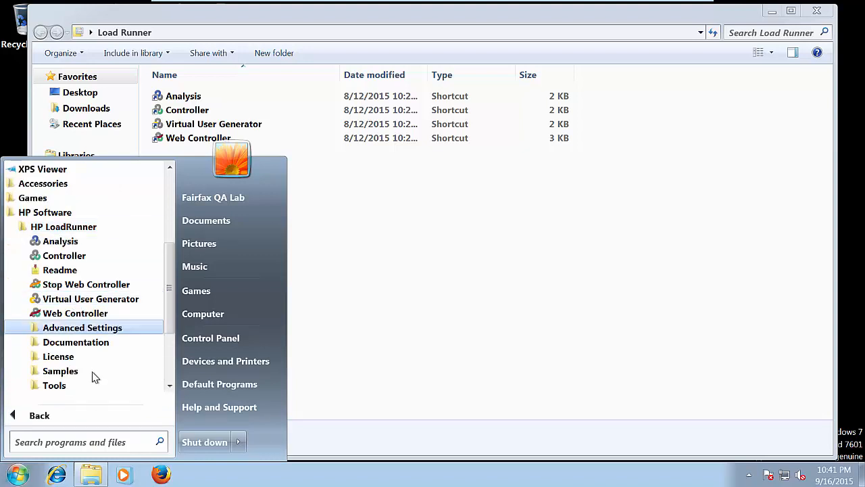
{"action": "scroll", "coordinate": [88, 372], "scroll_direction": "down", "scroll_amount": 1}
{"action": "left_click", "coordinate": [67, 330]}
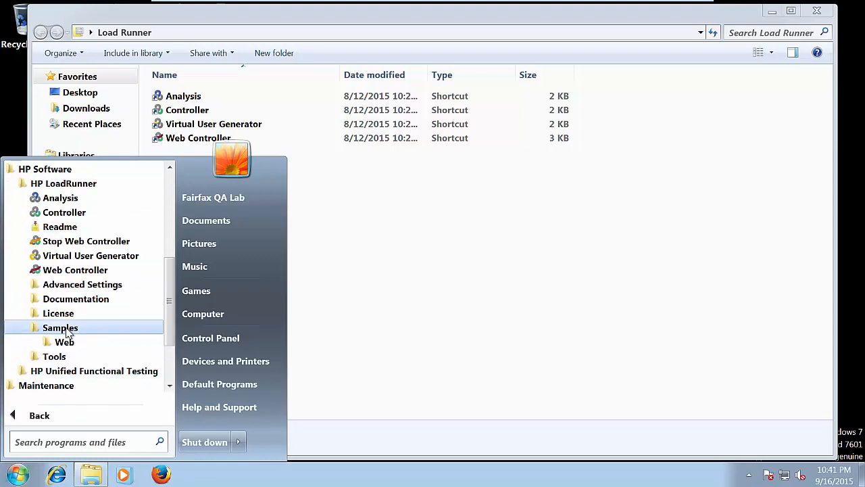
{"action": "left_click", "coordinate": [66, 343]}
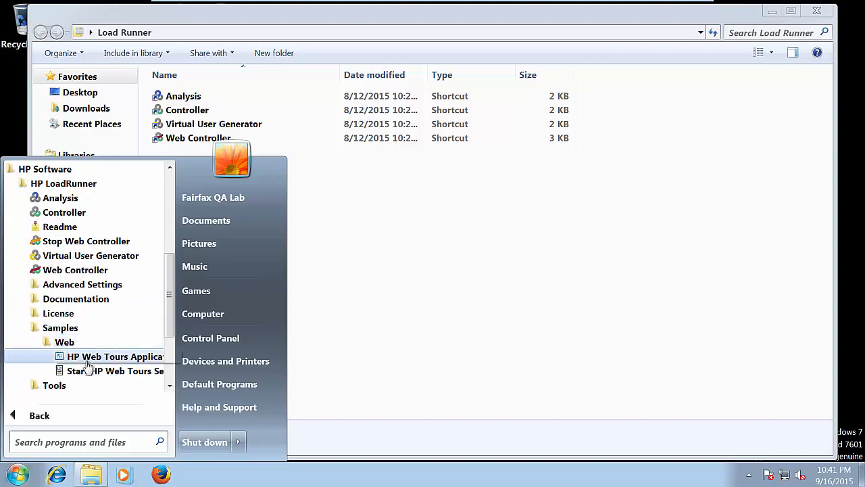
{"action": "scroll", "coordinate": [64, 365], "scroll_direction": "down", "scroll_amount": 1}
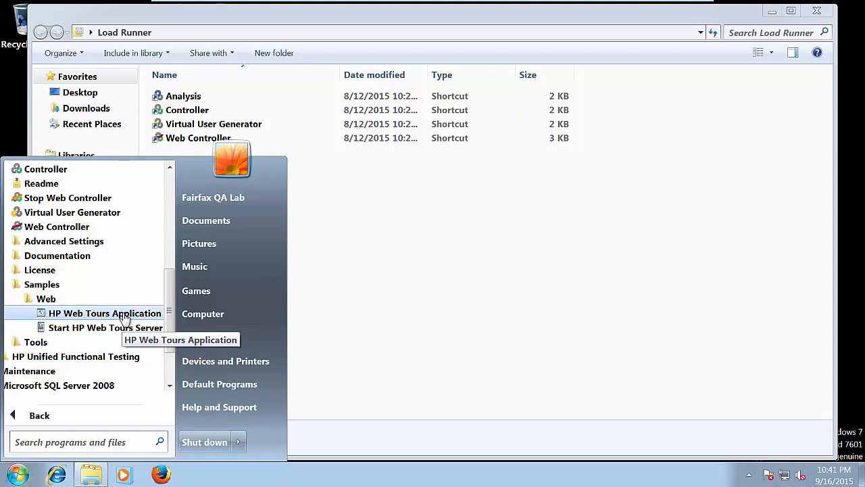
{"action": "left_click", "coordinate": [103, 330]}
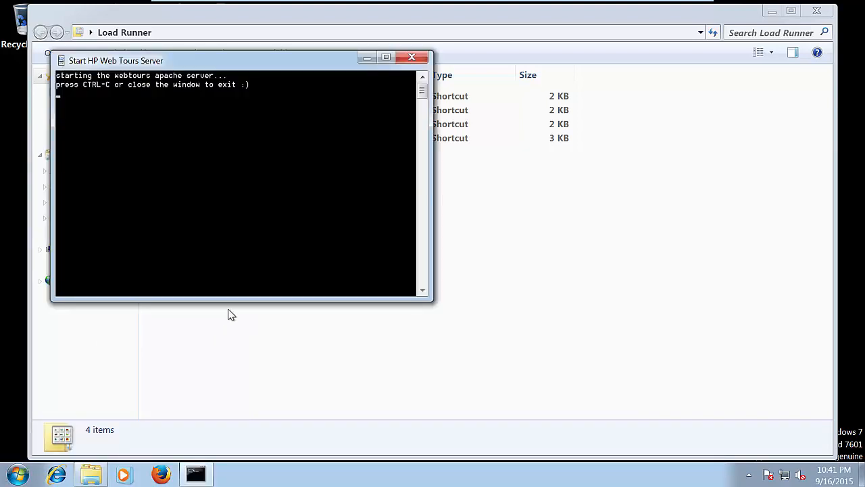
{"action": "left_click", "coordinate": [366, 58]}
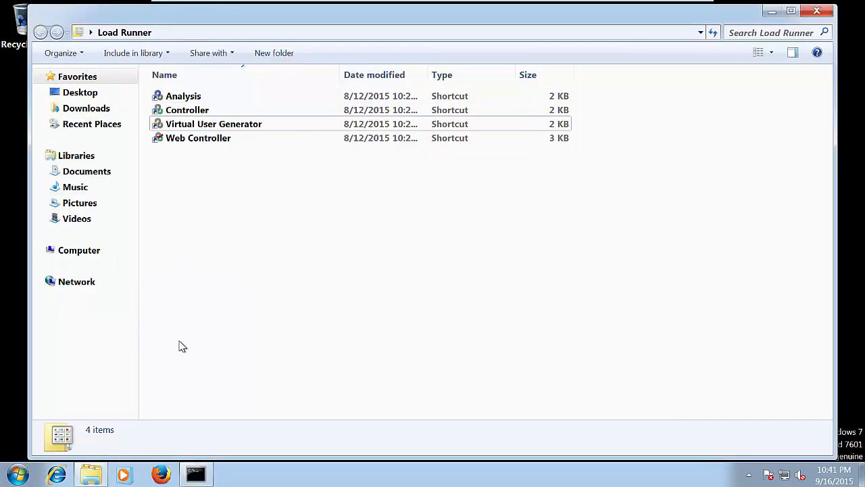
Launch HP Web Tours Application from HP LoadRunner > Samples > Web, opening its Firefox welcome page
{"action": "left_click", "coordinate": [19, 474]}
{"action": "left_click", "coordinate": [68, 418]}
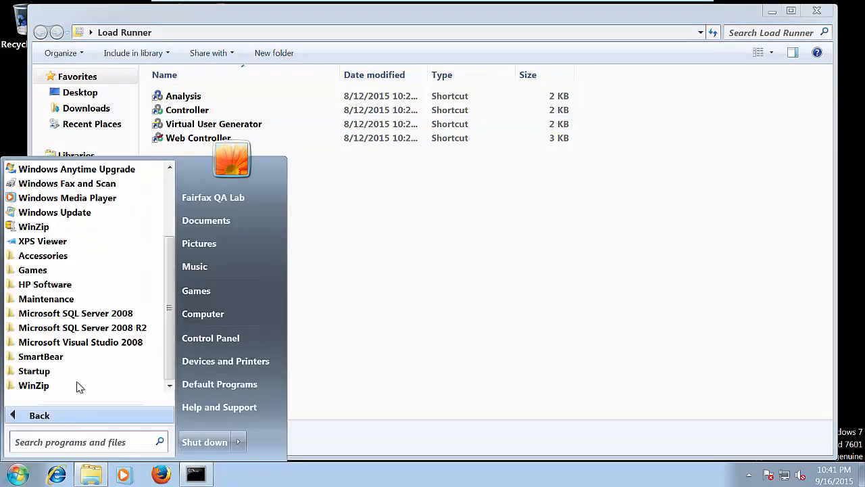
{"action": "left_click", "coordinate": [67, 286]}
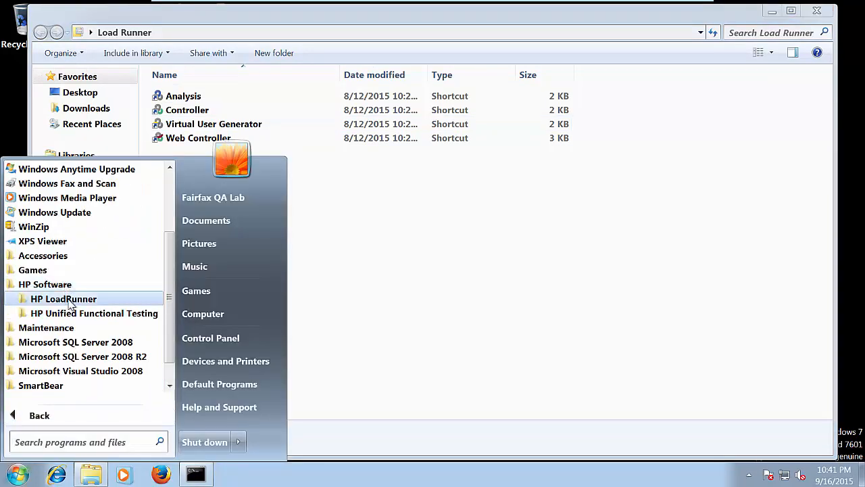
{"action": "left_click", "coordinate": [68, 299]}
{"action": "scroll", "coordinate": [71, 270], "scroll_direction": "down", "scroll_amount": 2}
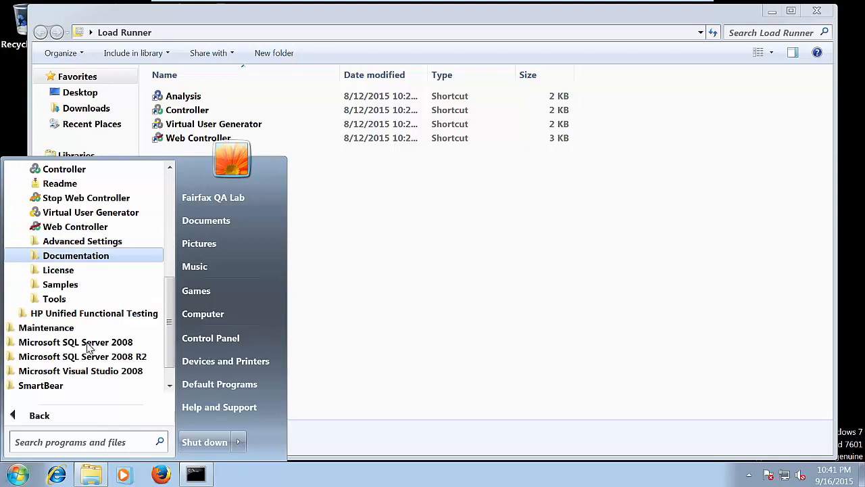
{"action": "left_click", "coordinate": [68, 286]}
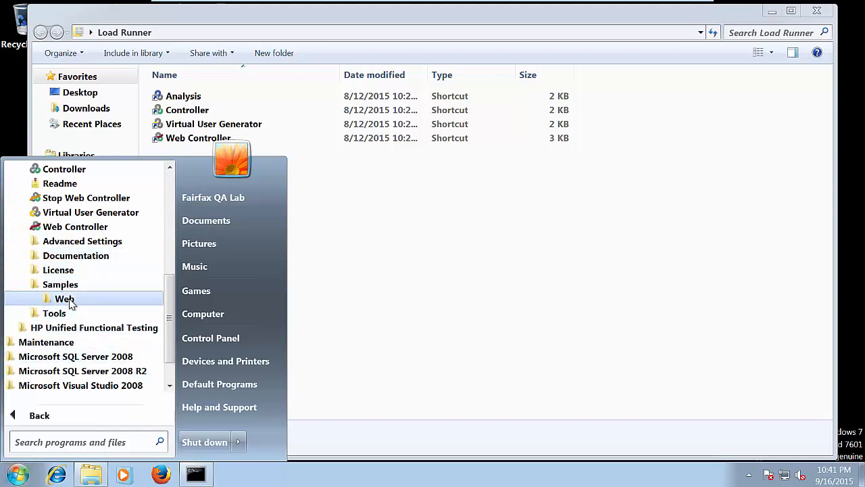
{"action": "left_click", "coordinate": [67, 299]}
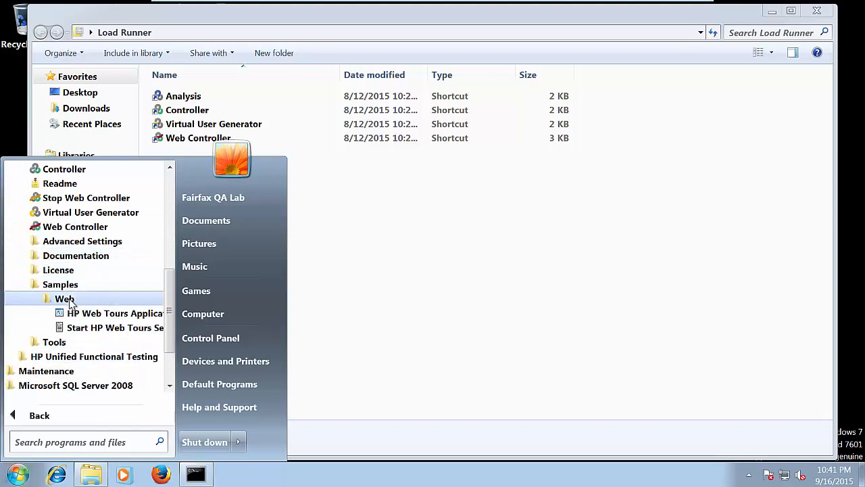
{"action": "left_click", "coordinate": [100, 313]}
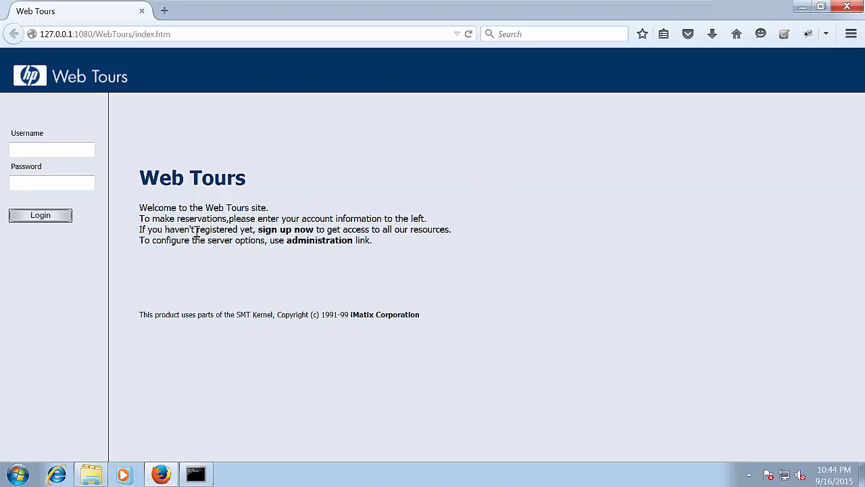
Minimize the Firefox window showing the Web Tours welcome and login page
{"action": "left_click_drag", "start_coordinate": [138, 226], "coordinate": [419, 241]}
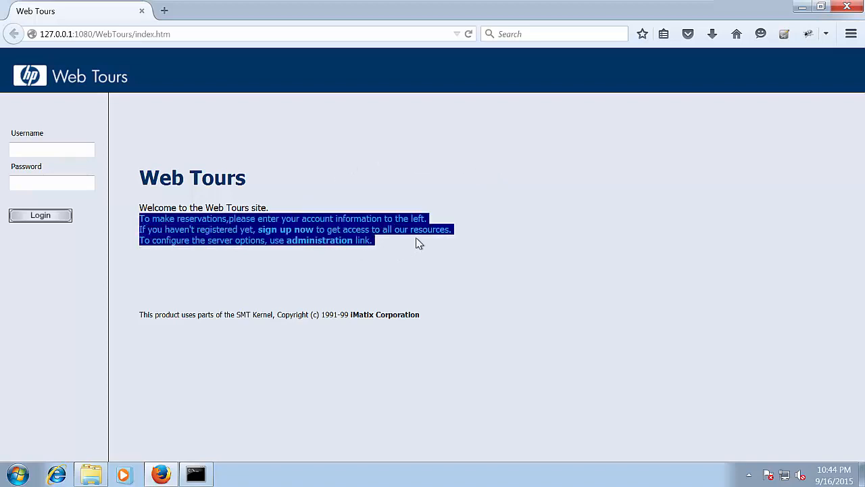
{"action": "left_click", "coordinate": [421, 275]}
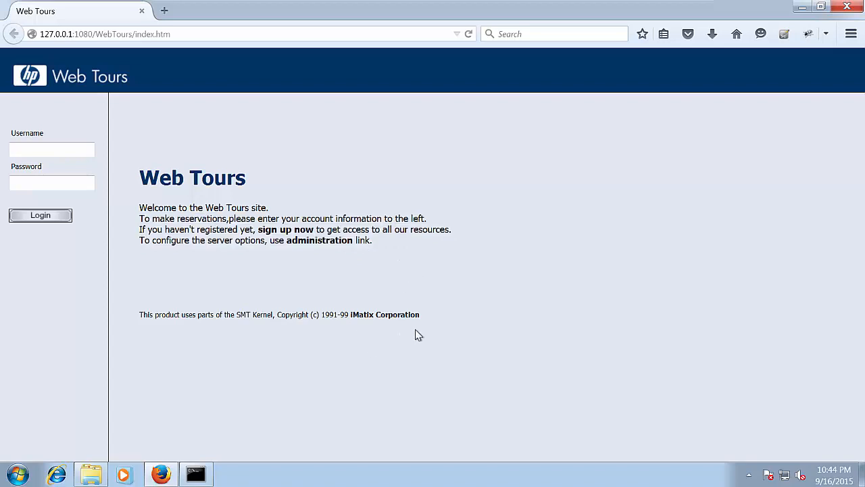
{"action": "left_click", "coordinate": [802, 6]}
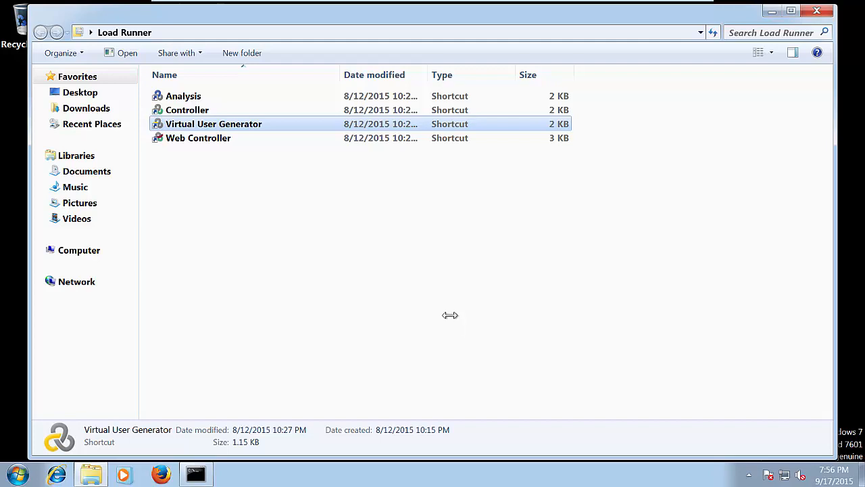
Start Virtual User Generator from the Load Runner folder to reach the LoadRunner 12.02 Start Page
{"action": "double_click", "coordinate": [225, 131]}
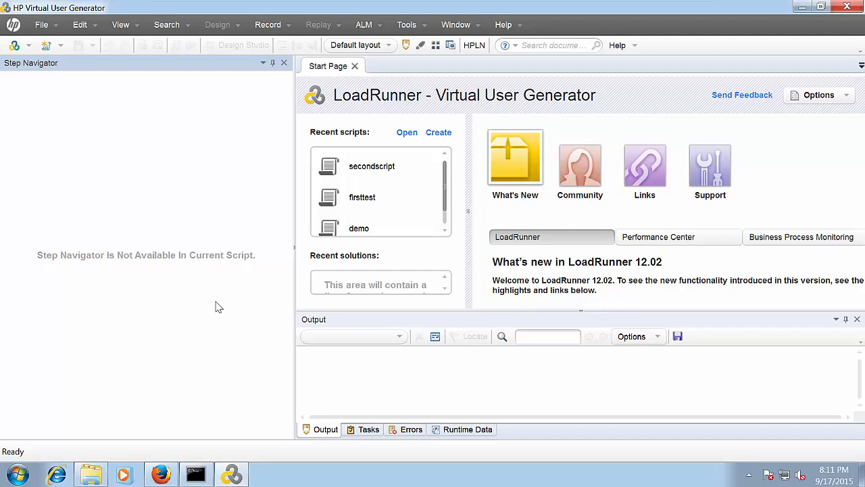
{"action": "left_click", "coordinate": [57, 30]}
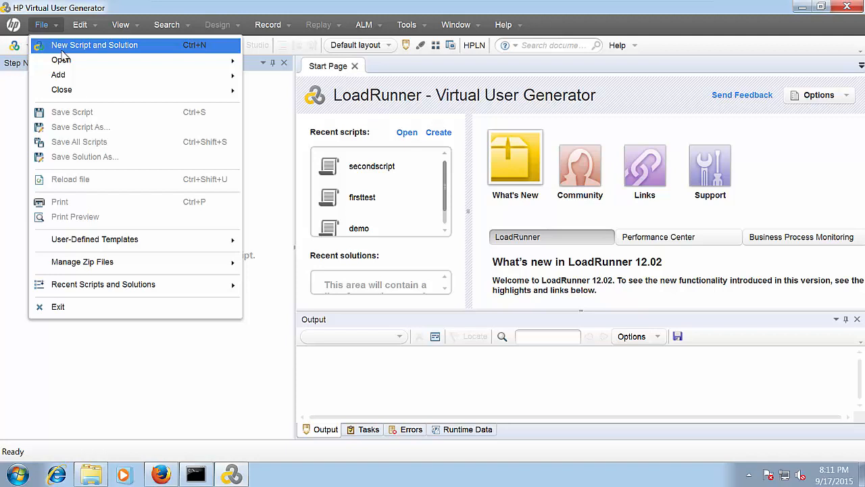
{"action": "mouse_move", "coordinate": [73, 64]}
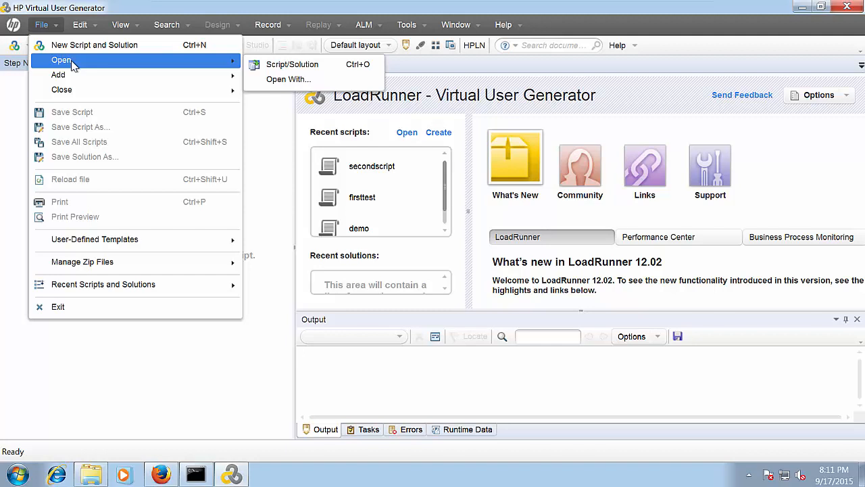
{"action": "mouse_move", "coordinate": [80, 81]}
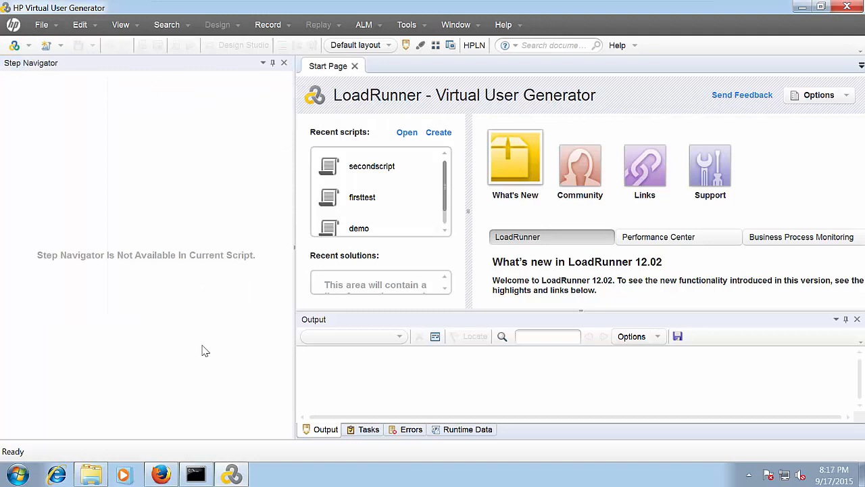
{"action": "left_click", "coordinate": [161, 475]}
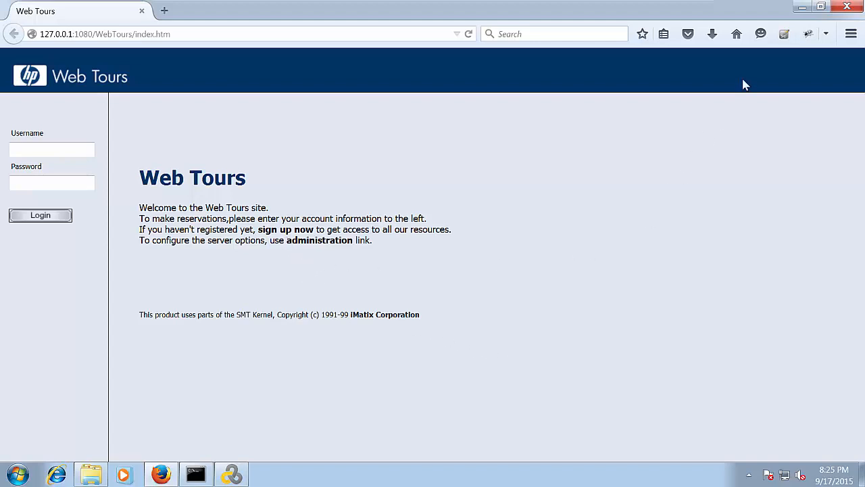
{"action": "left_click", "coordinate": [802, 8]}
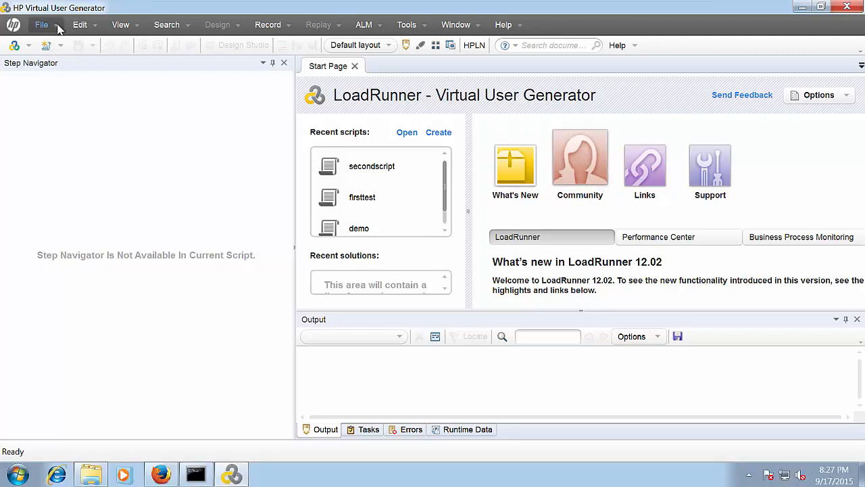
Start a new script and solution using the Single Protocol Web - HTTP/HTML type
{"action": "left_click", "coordinate": [58, 25]}
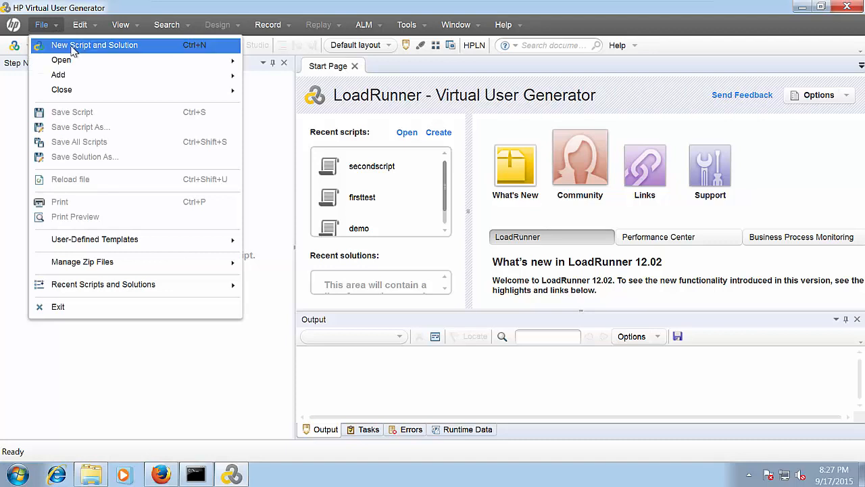
{"action": "left_click", "coordinate": [72, 49]}
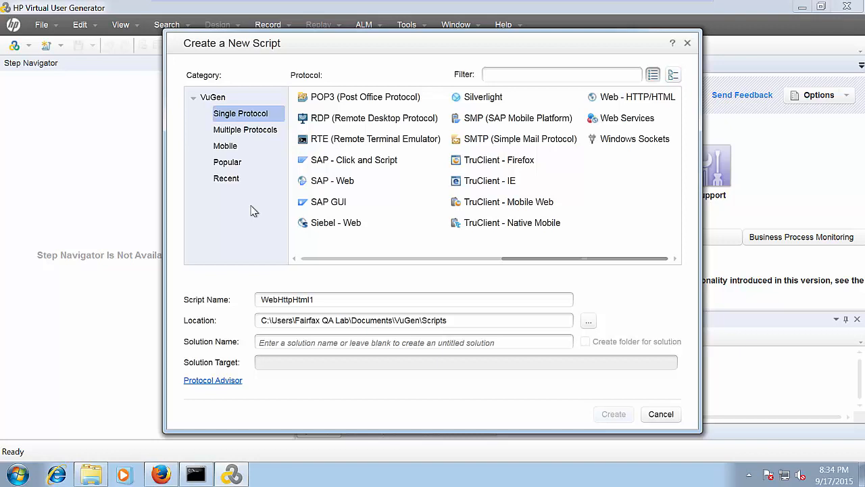
{"action": "left_click", "coordinate": [261, 130]}
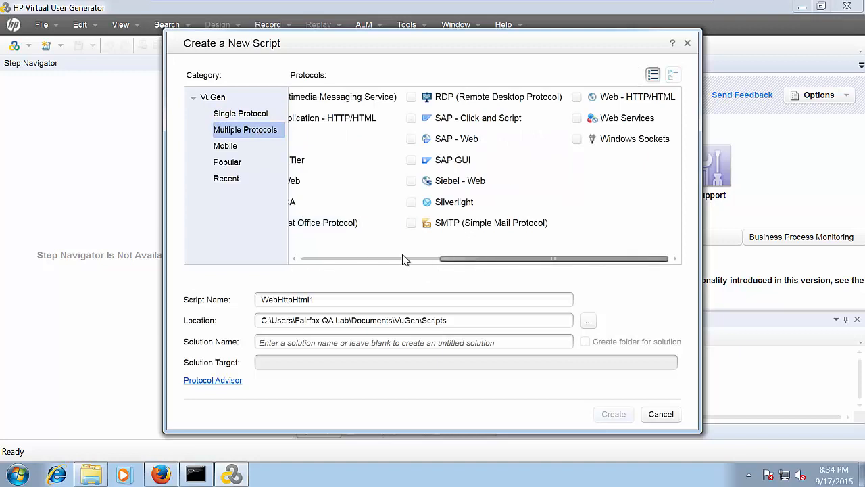
{"action": "left_click", "coordinate": [306, 259]}
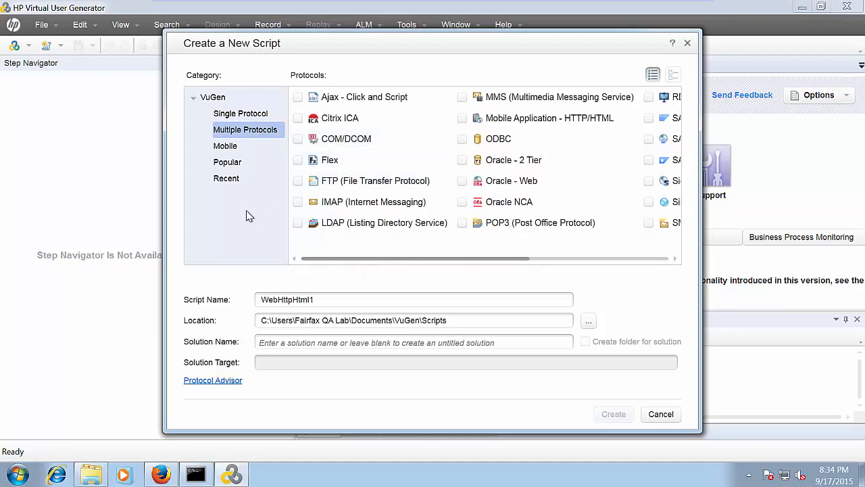
{"action": "left_click", "coordinate": [242, 116]}
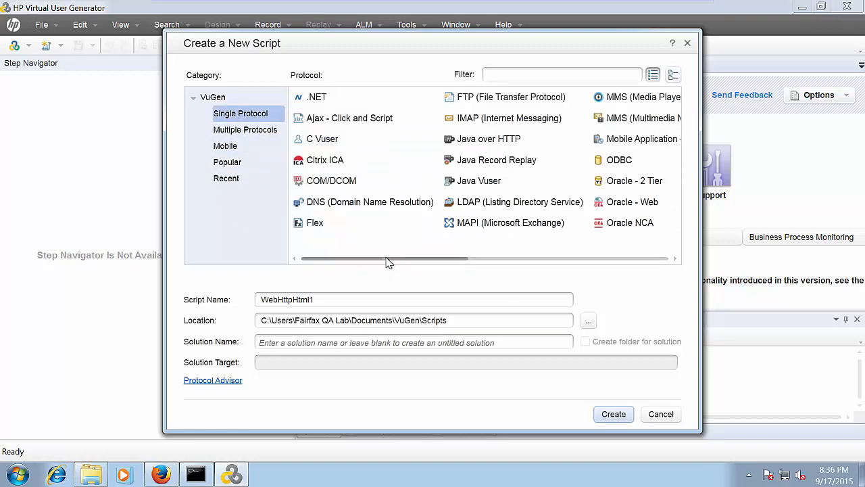
{"action": "left_click", "coordinate": [666, 262]}
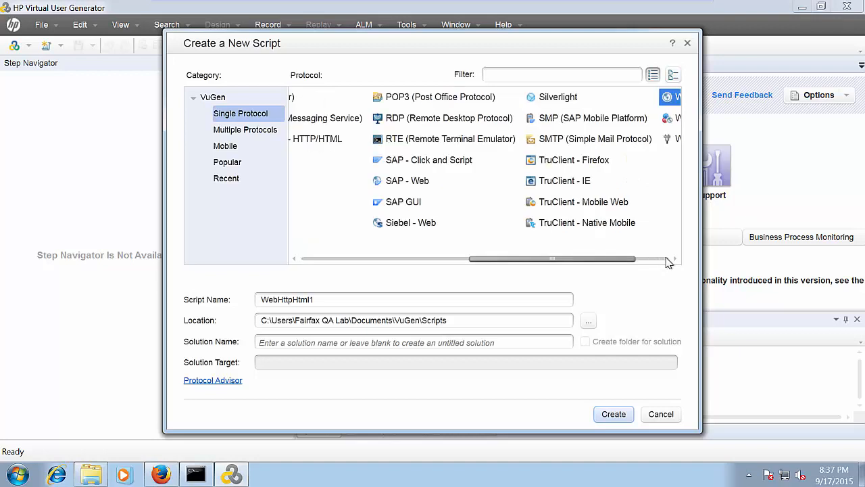
{"action": "left_click", "coordinate": [665, 263]}
{"action": "left_click", "coordinate": [628, 99]}
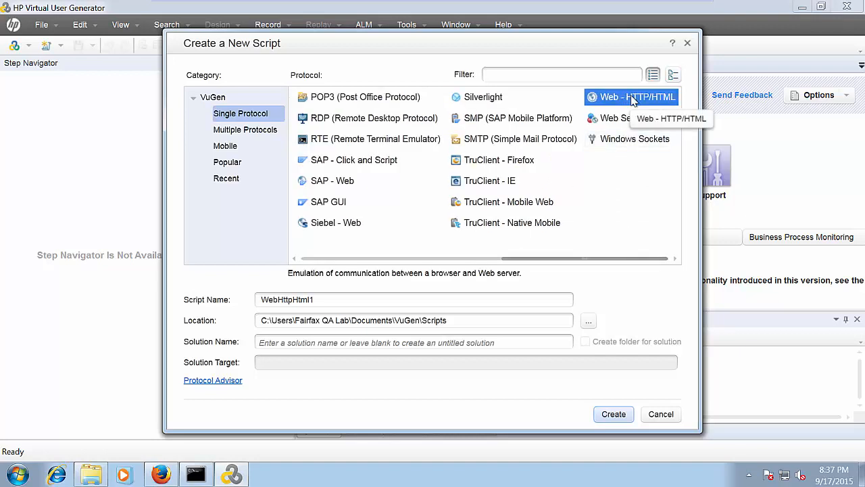
Name the script WT_01_SignUp and check its default Scripts save location
{"action": "left_click", "coordinate": [321, 300]}
{"action": "left_click_drag", "start_coordinate": [318, 299], "coordinate": [258, 300]}
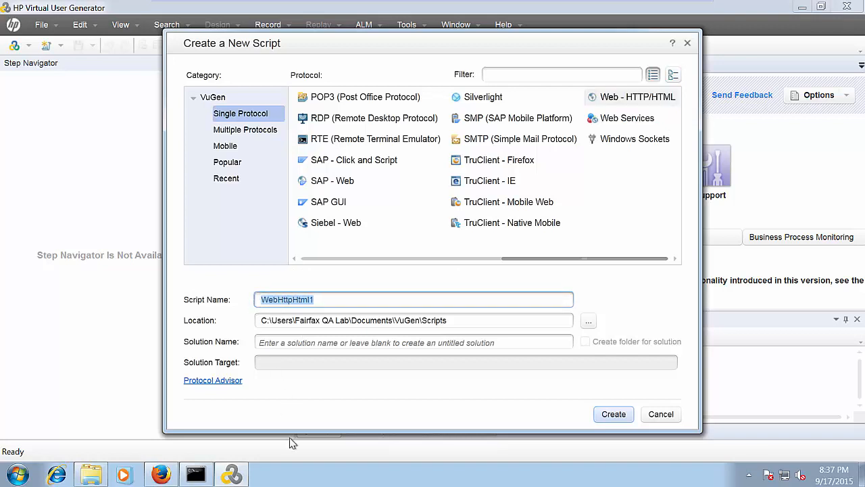
{"action": "type", "text": "WT"}
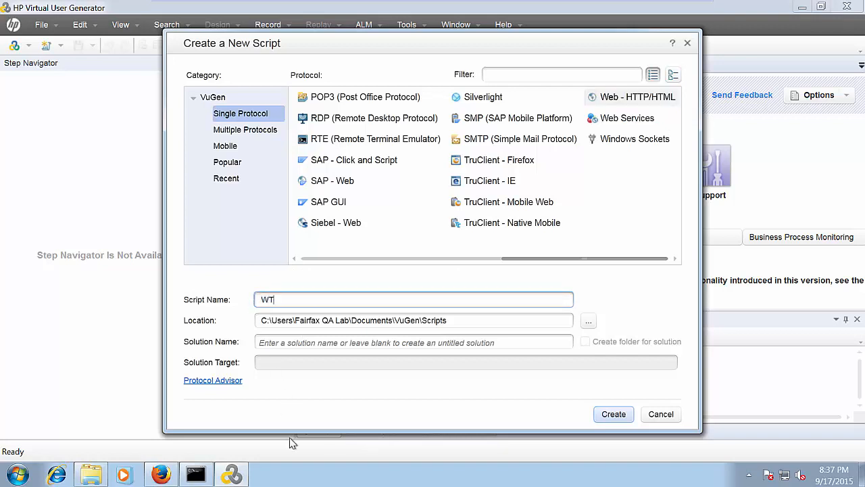
{"action": "type", "text": "_01"}
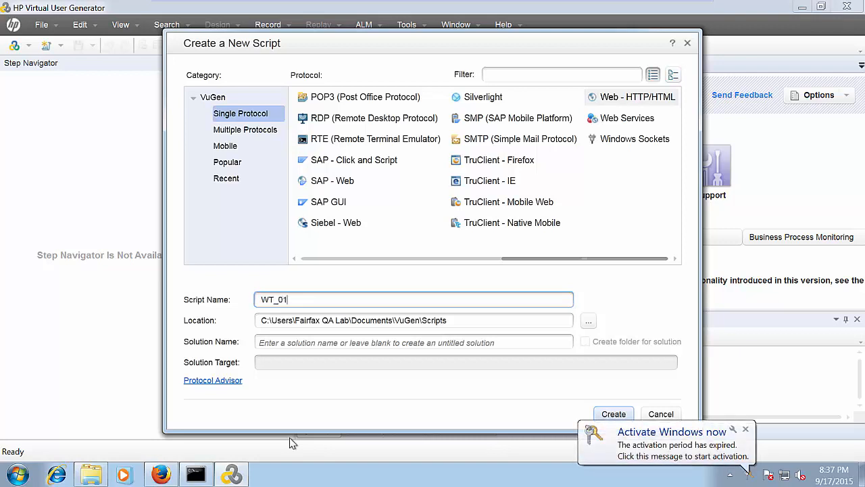
{"action": "type", "text": "_SignUp"}
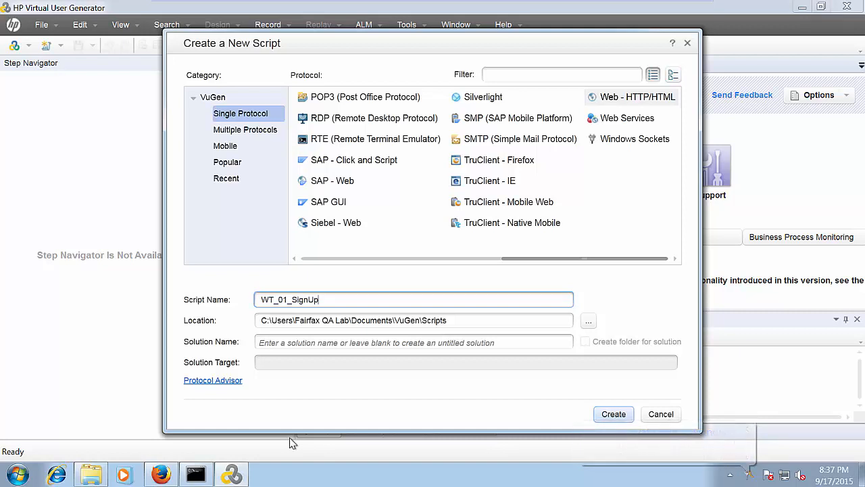
{"action": "left_click", "coordinate": [465, 322]}
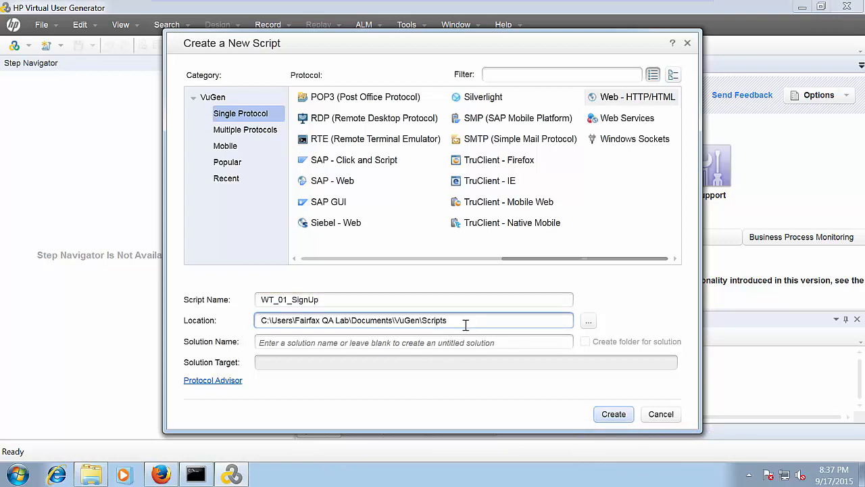
{"action": "left_click", "coordinate": [471, 321]}
Create WT_01_SignUp and review its empty Action() function containing only return 0
{"action": "left_click", "coordinate": [615, 416]}
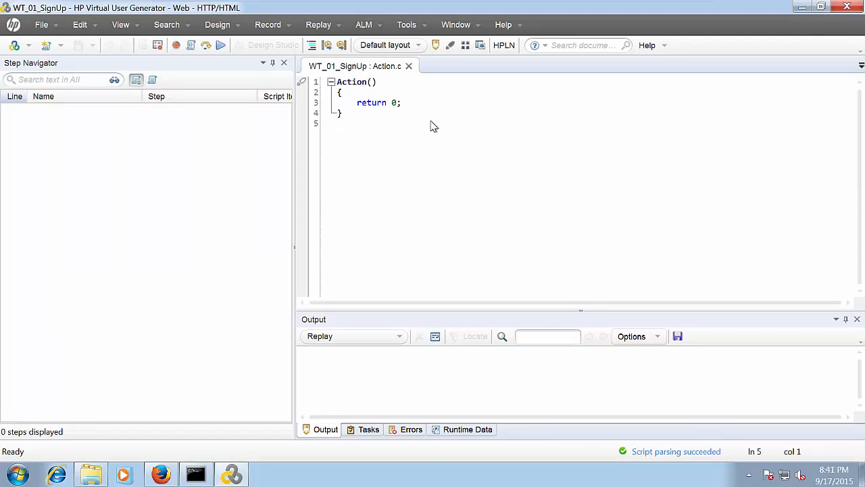
{"action": "left_click_drag", "start_coordinate": [355, 112], "coordinate": [318, 74]}
{"action": "left_click", "coordinate": [381, 183]}
{"action": "left_click", "coordinate": [396, 104]}
{"action": "left_click_drag", "start_coordinate": [401, 103], "coordinate": [316, 78]}
{"action": "left_click", "coordinate": [429, 188]}
{"action": "left_click", "coordinate": [404, 182]}
In Start Recording, set Record into action to the existing Action instead of a new SignUp action
{"action": "left_click", "coordinate": [178, 45]}
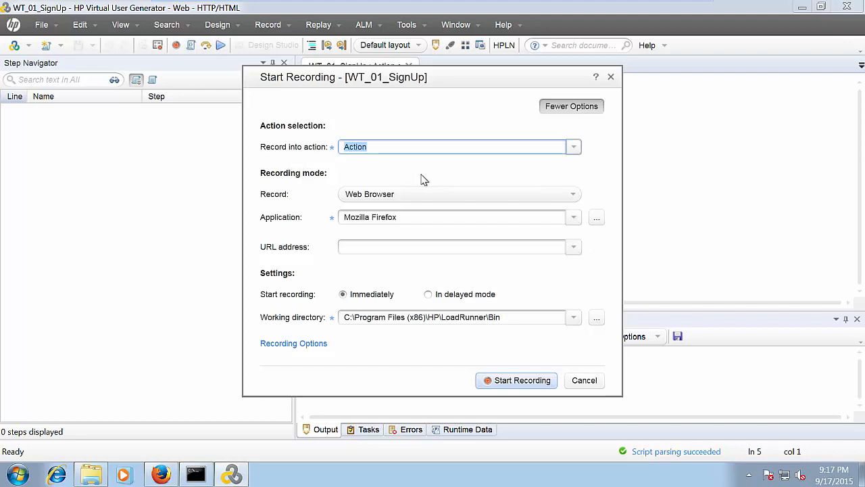
{"action": "left_click", "coordinate": [574, 148]}
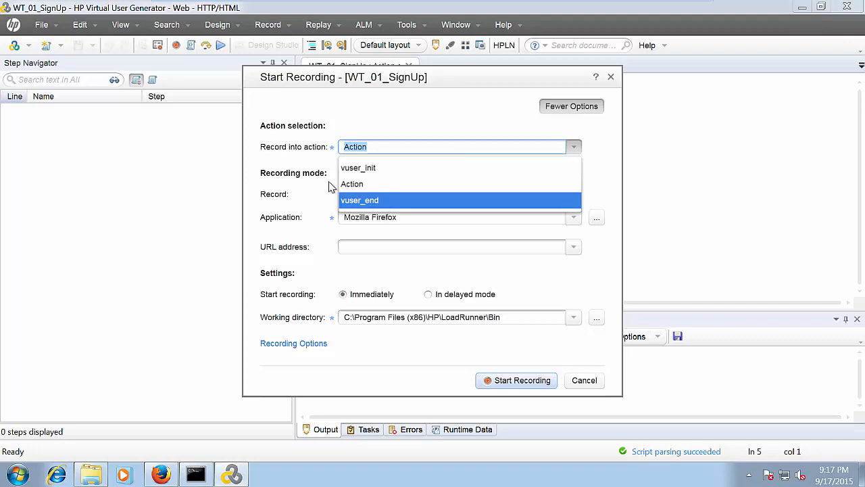
{"action": "left_click", "coordinate": [284, 164]}
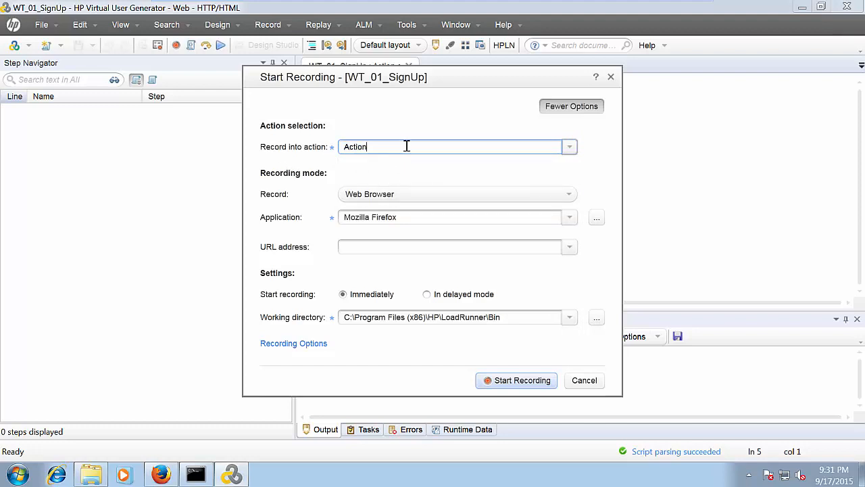
{"action": "key", "text": "ctrl+a"}
{"action": "type", "text": "Sig"}
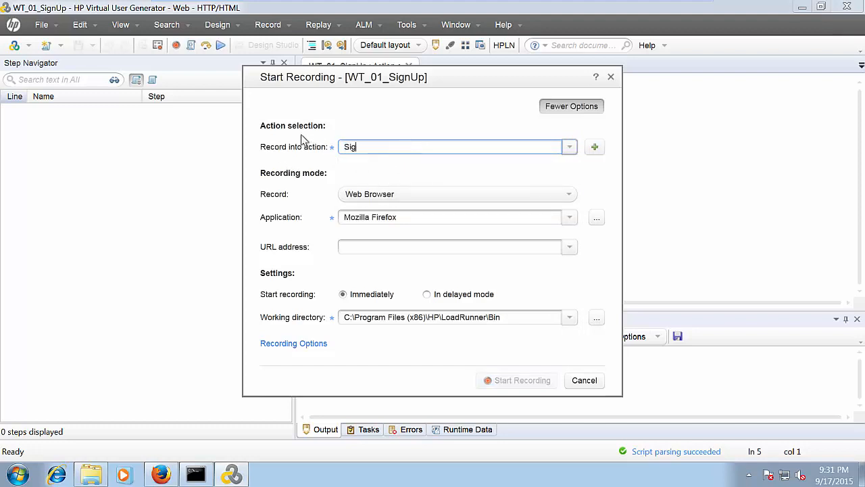
{"action": "type", "text": "nUp"}
{"action": "left_click", "coordinate": [571, 148]}
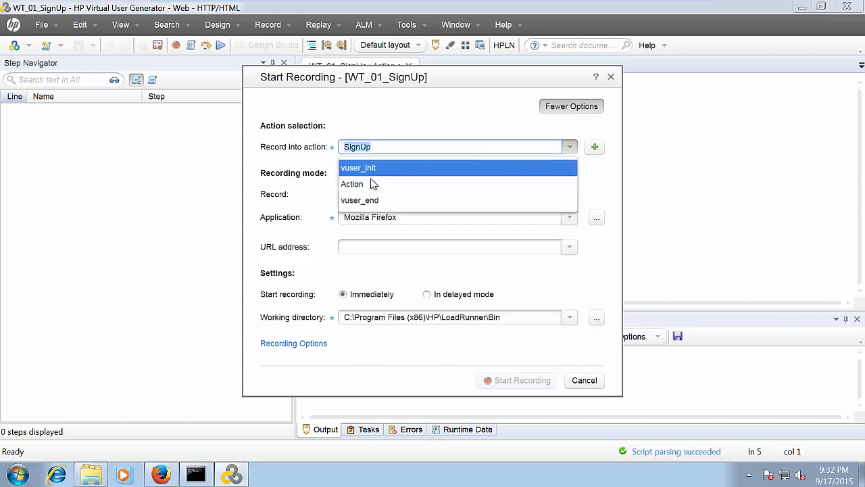
{"action": "left_click", "coordinate": [351, 184]}
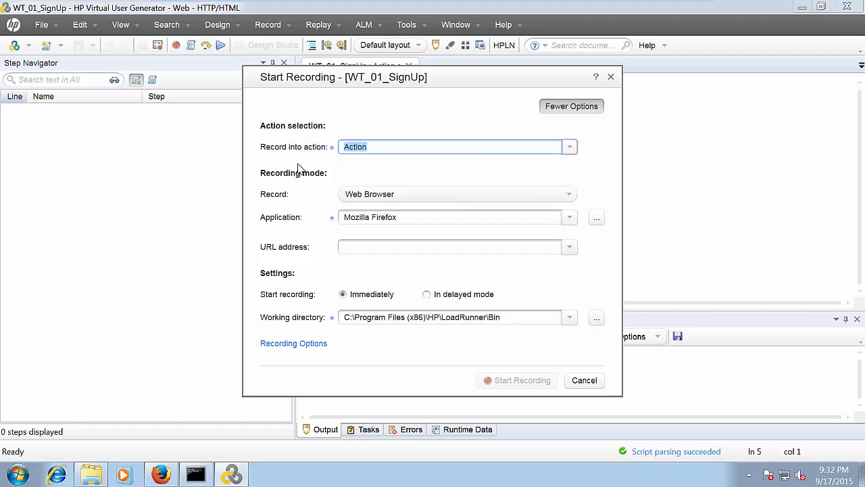
{"action": "left_click", "coordinate": [382, 148]}
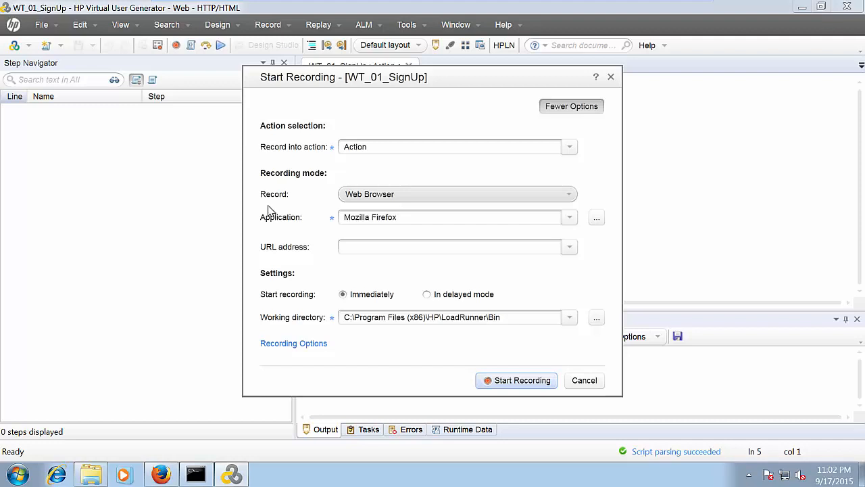
{"action": "left_click", "coordinate": [570, 198]}
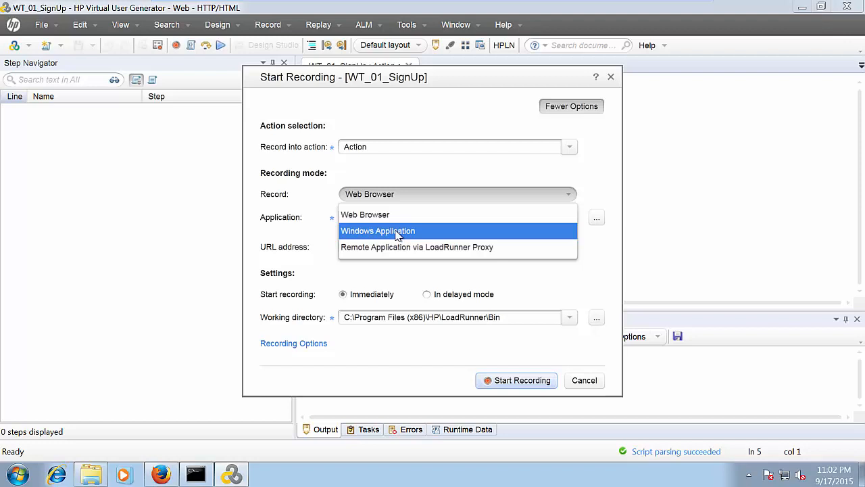
{"action": "left_click", "coordinate": [284, 237]}
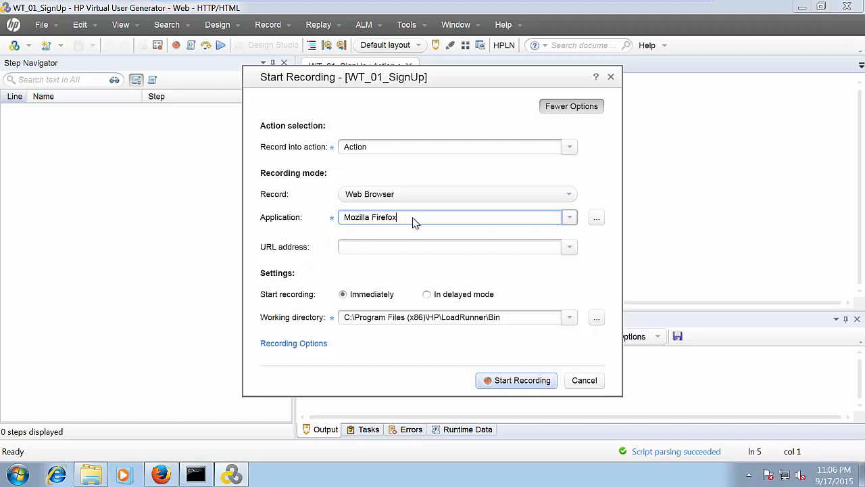
{"action": "left_click", "coordinate": [571, 221]}
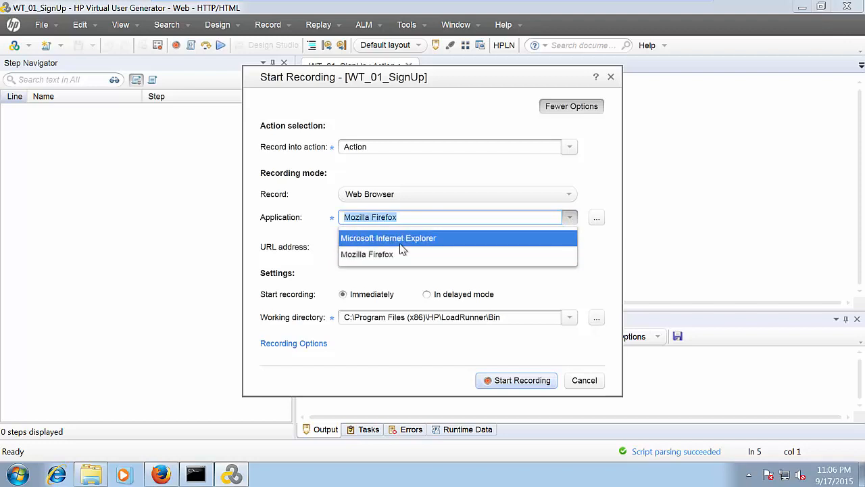
{"action": "left_click", "coordinate": [371, 255]}
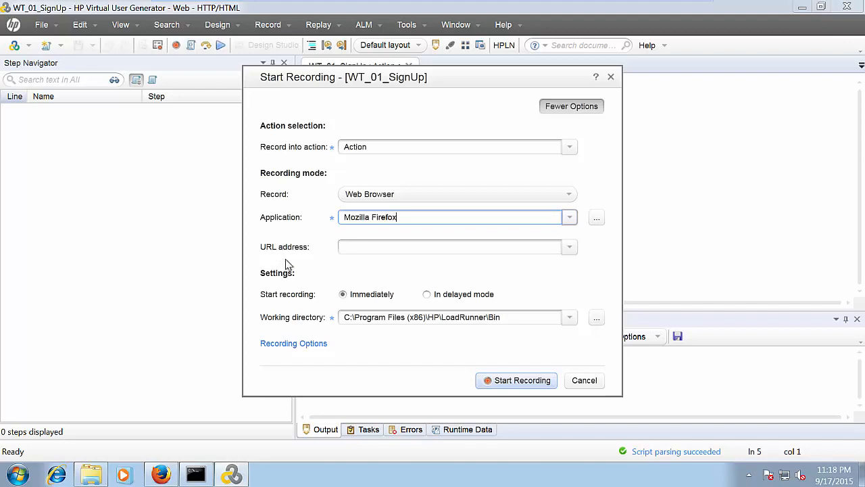
{"action": "key", "text": "Tab"}
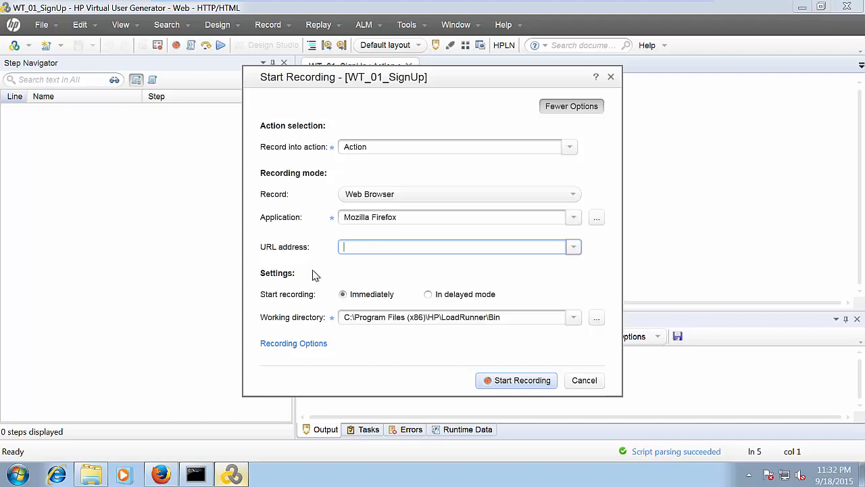
Copy the Web Tours address 127.0.0.1:1080/WebTours/index.htm from Firefox, then close Firefox
{"action": "left_click", "coordinate": [161, 475]}
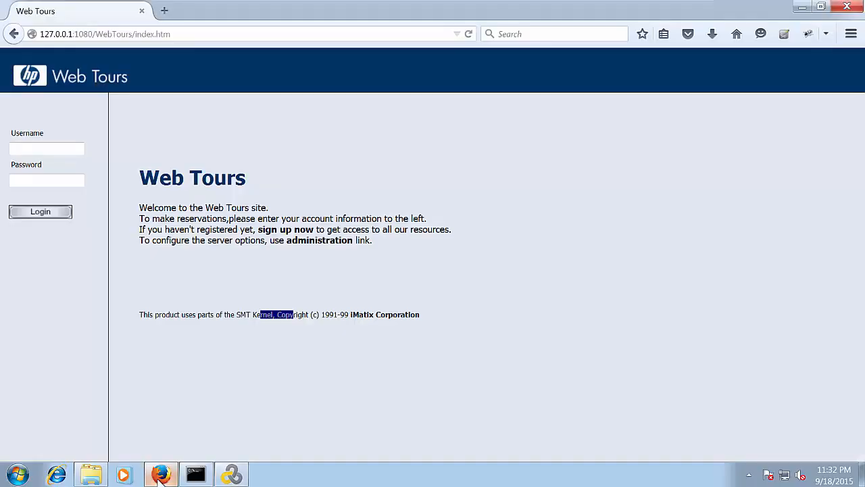
{"action": "left_click", "coordinate": [214, 39]}
{"action": "left_click", "coordinate": [217, 34]}
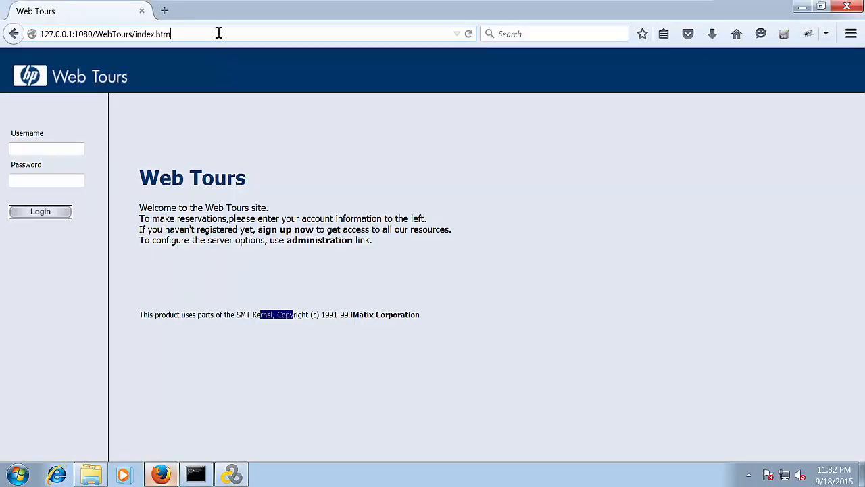
{"action": "left_click", "coordinate": [218, 34]}
{"action": "key", "text": "ctrl+c"}
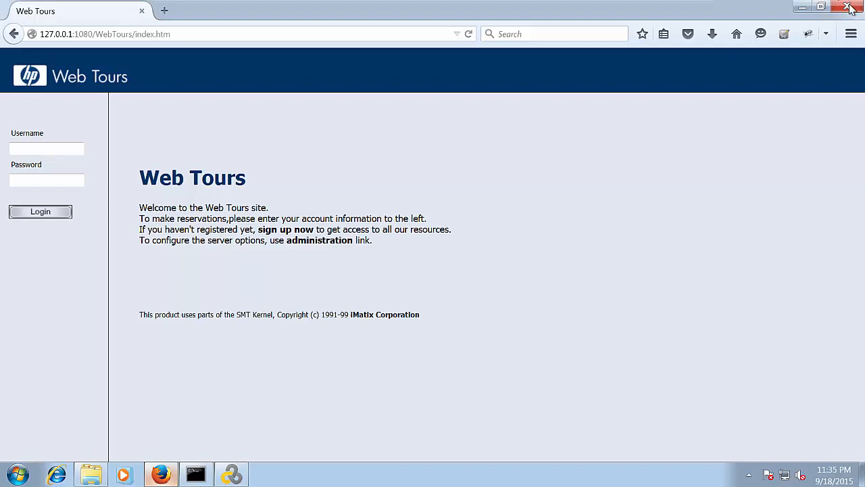
{"action": "left_click", "coordinate": [847, 7]}
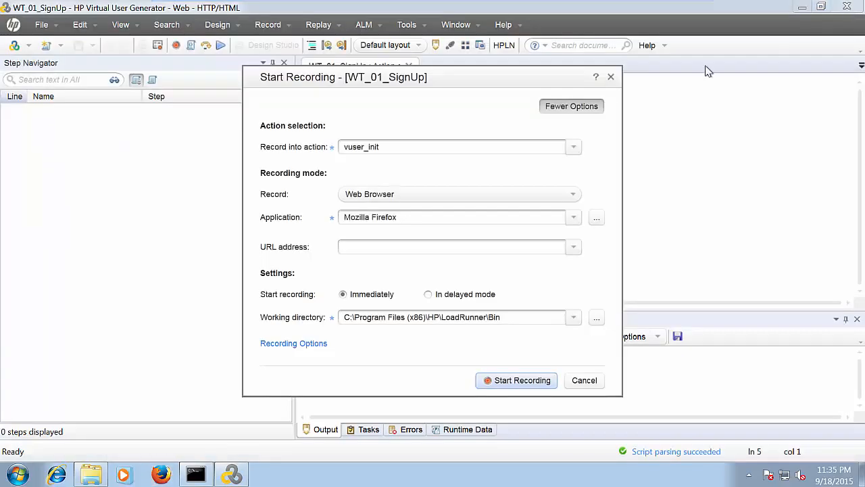
{"action": "left_click", "coordinate": [495, 247]}
{"action": "key", "text": "ctrl+v"}
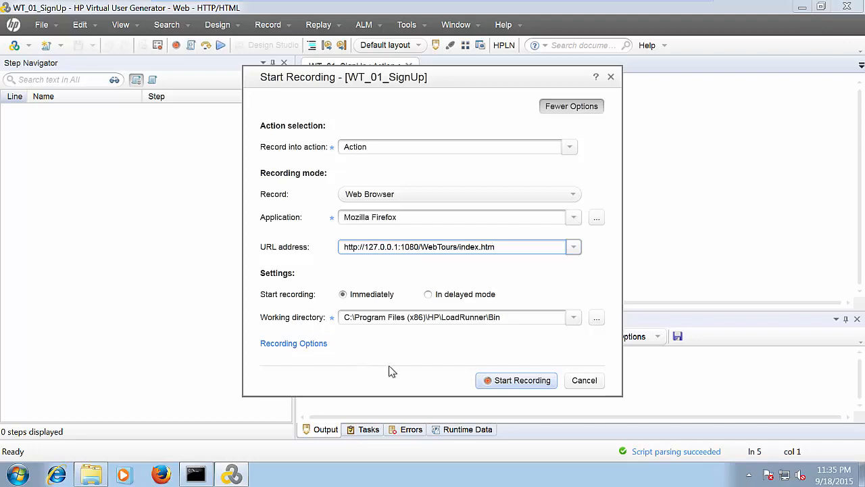
{"action": "left_click", "coordinate": [530, 383]}
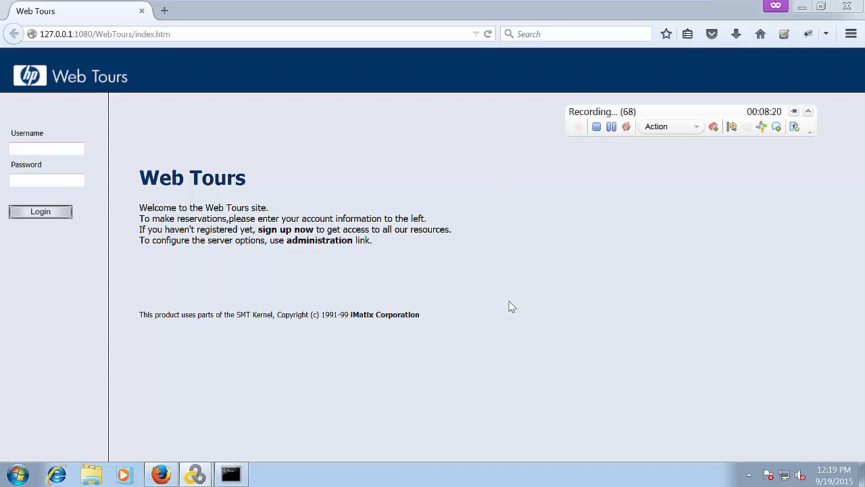
Select and deselect the page address and part of the Web Tours heading while recording
{"action": "left_click", "coordinate": [257, 36]}
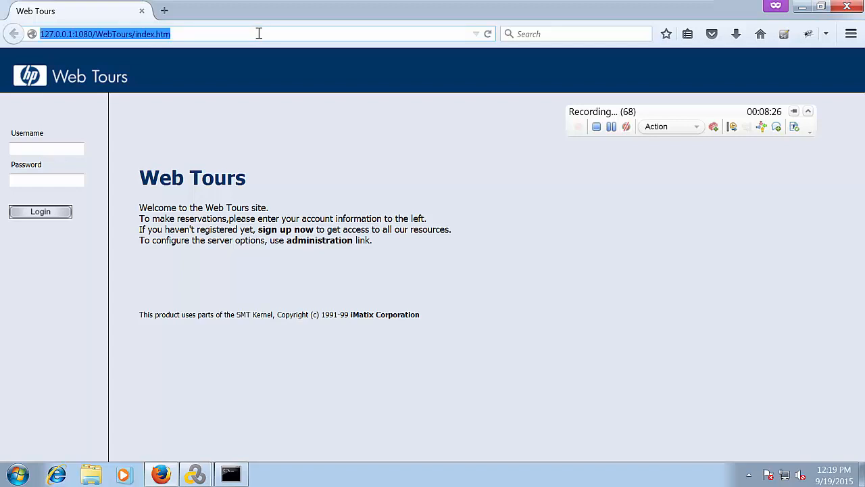
{"action": "left_click", "coordinate": [327, 136]}
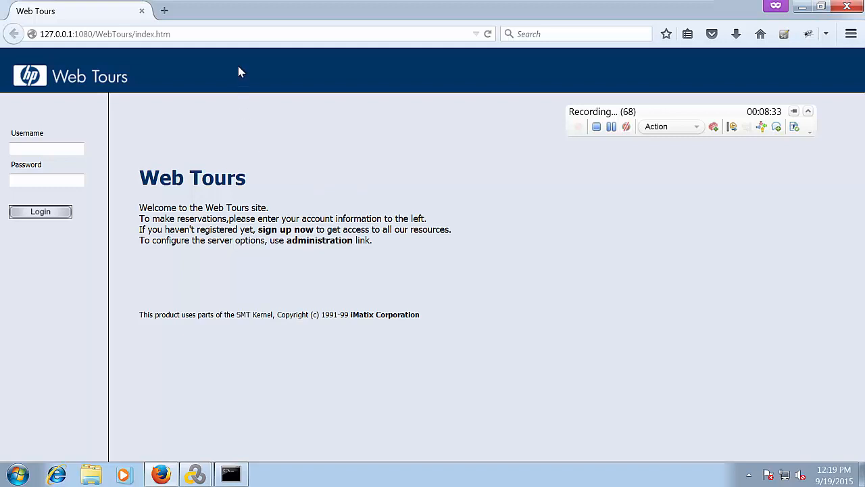
{"action": "left_click", "coordinate": [248, 35]}
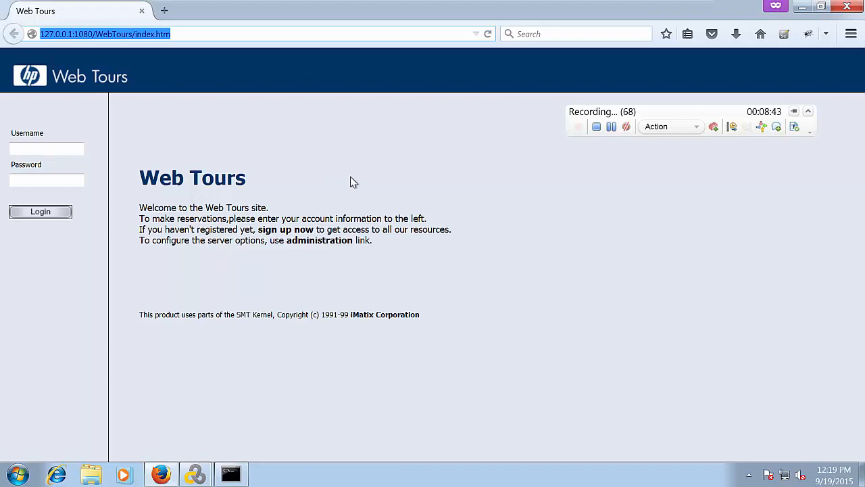
{"action": "left_click", "coordinate": [383, 153]}
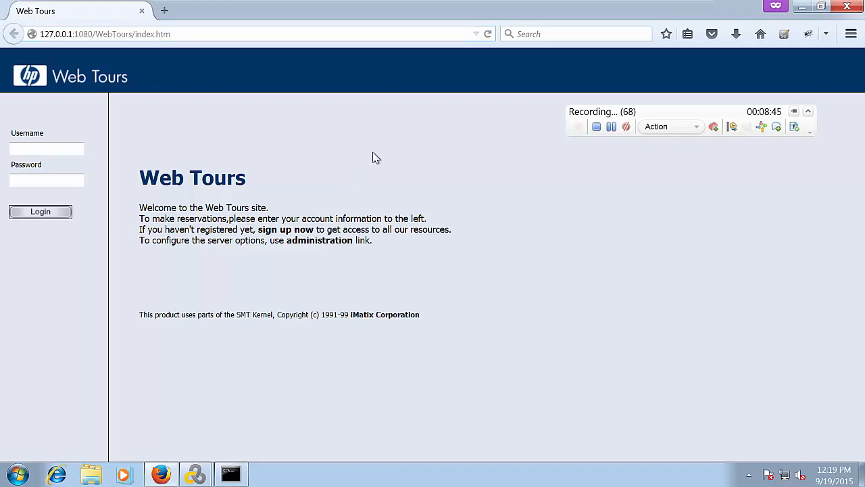
{"action": "left_click_drag", "start_coordinate": [163, 179], "coordinate": [328, 159]}
{"action": "left_click", "coordinate": [174, 180]}
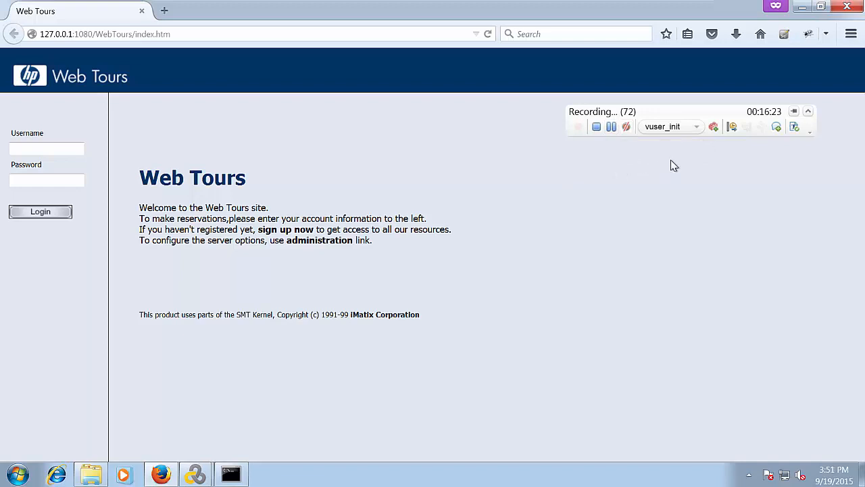
Switch the recording toolbar's section dropdown from vuser_init to Action
{"action": "left_click", "coordinate": [700, 131]}
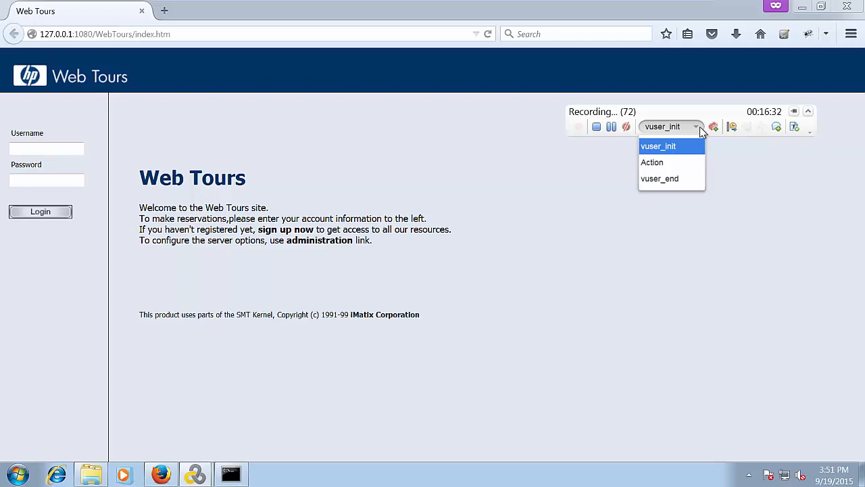
{"action": "left_click", "coordinate": [758, 173]}
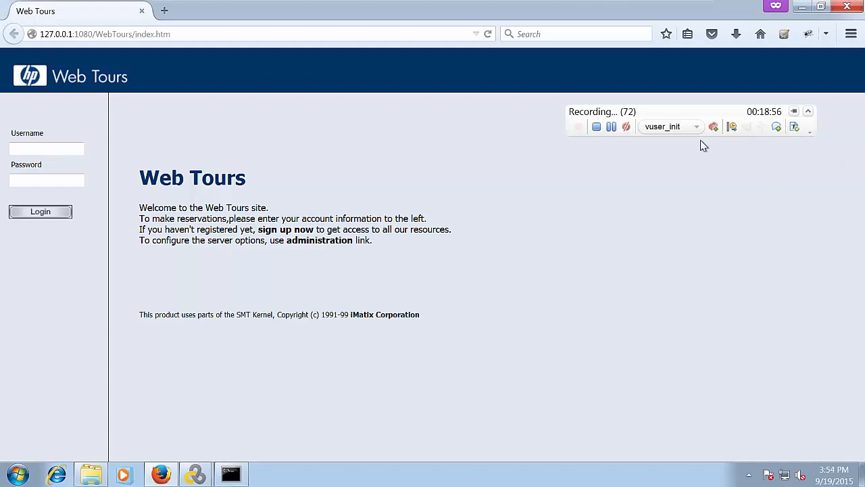
{"action": "left_click", "coordinate": [695, 128]}
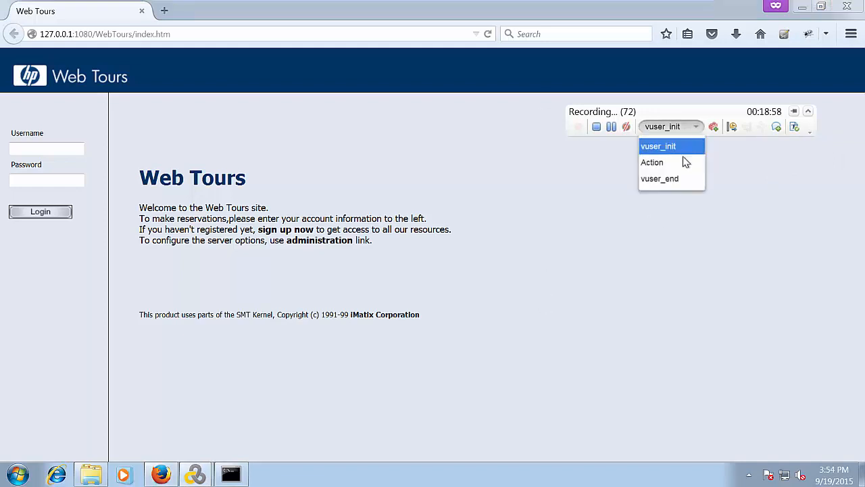
{"action": "left_click", "coordinate": [660, 164]}
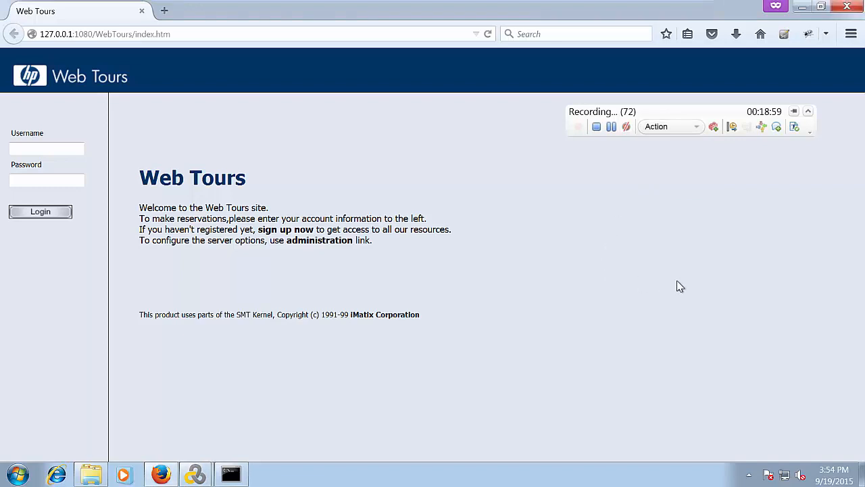
Follow the 'sign up now' link on the Web Tours home page
{"action": "left_click", "coordinate": [279, 230]}
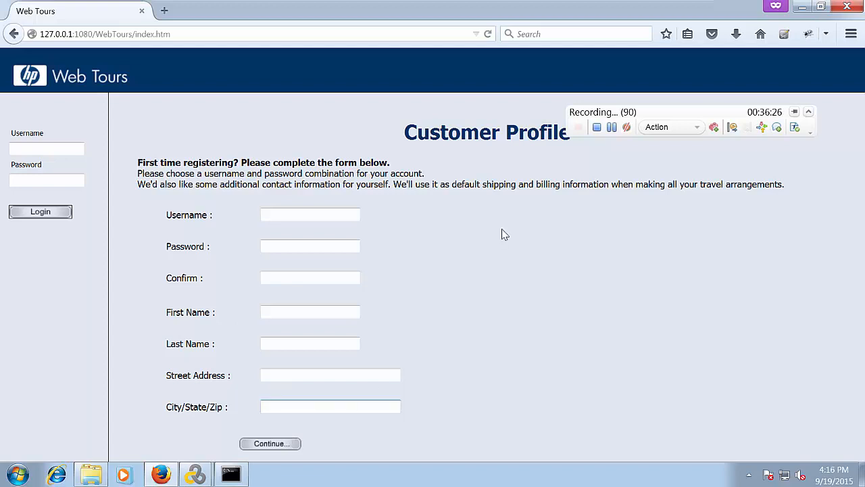
Enter a username, fixing a typo, then the password and its confirmation
{"action": "left_click", "coordinate": [305, 213]}
{"action": "type", "text": "farifaxqa"}
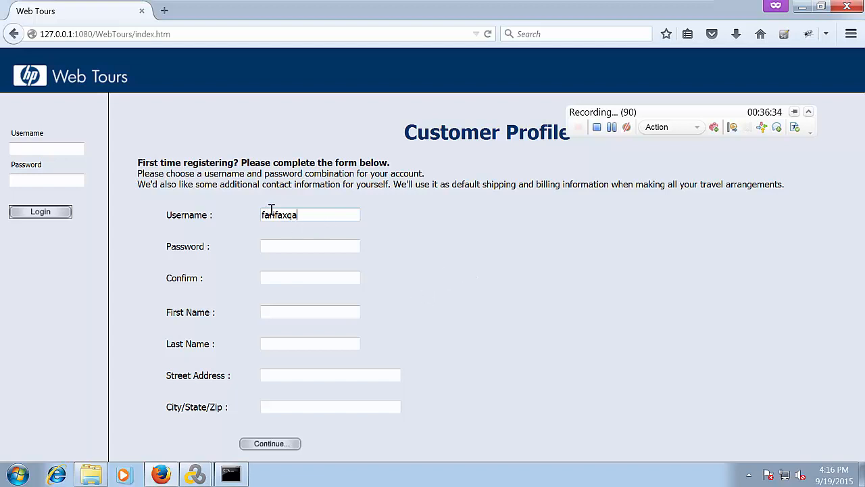
{"action": "key", "text": "BackSpace"}
{"action": "key", "text": "BackSpace"}
{"action": "type", "text": "ir"}
{"action": "left_click", "coordinate": [303, 247]}
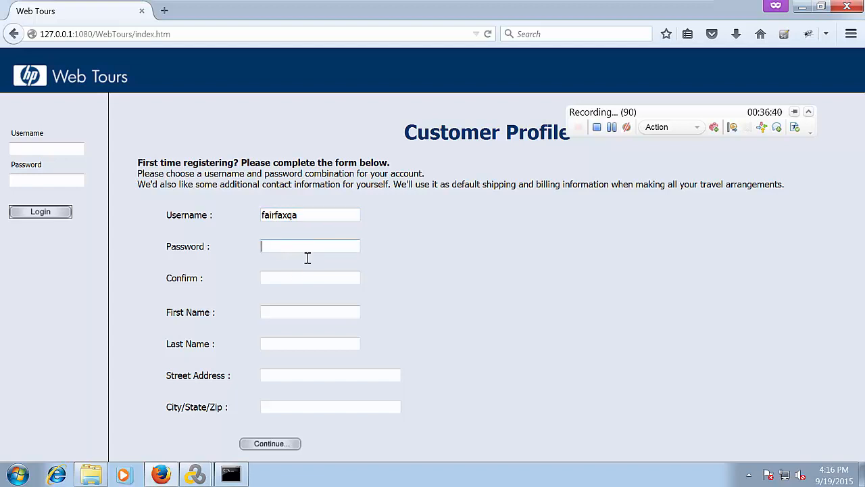
{"action": "type", "text": "123456"}
{"action": "left_click", "coordinate": [301, 277]}
{"action": "type", "text": "123456"}
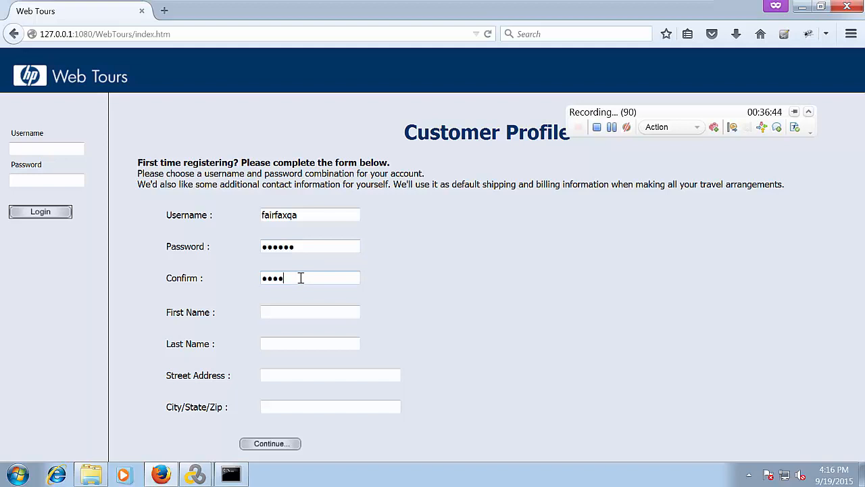
Fill in the first and last name, street address and city/state/zip fields
{"action": "left_click", "coordinate": [291, 308]}
{"action": "type", "text": "Fairf"}
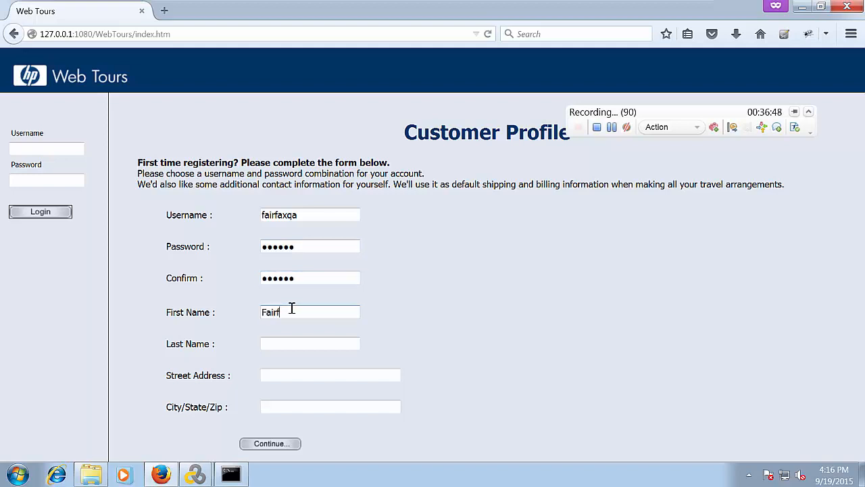
{"action": "type", "text": "ax"}
{"action": "left_click", "coordinate": [290, 343]}
{"action": "type", "text": "QA"}
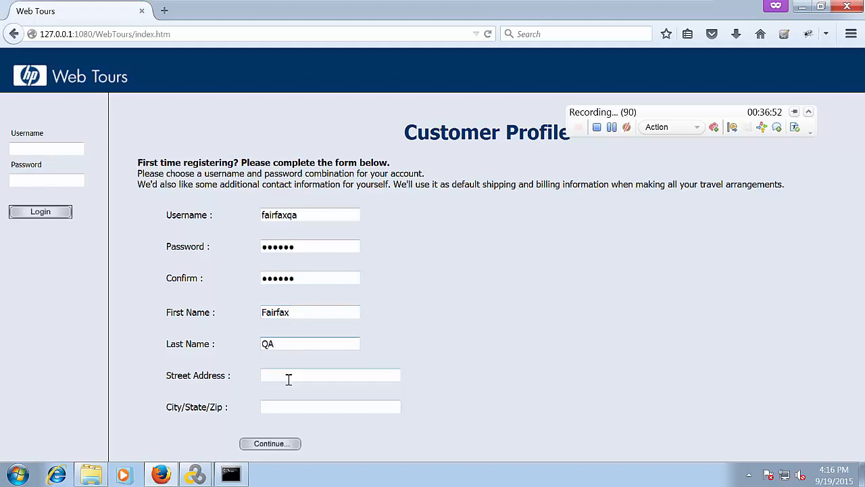
{"action": "left_click", "coordinate": [288, 379]}
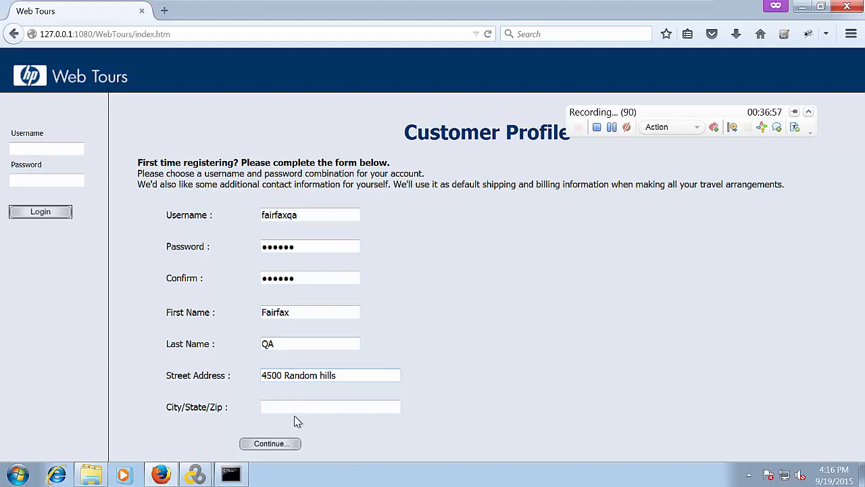
{"action": "left_click", "coordinate": [297, 407]}
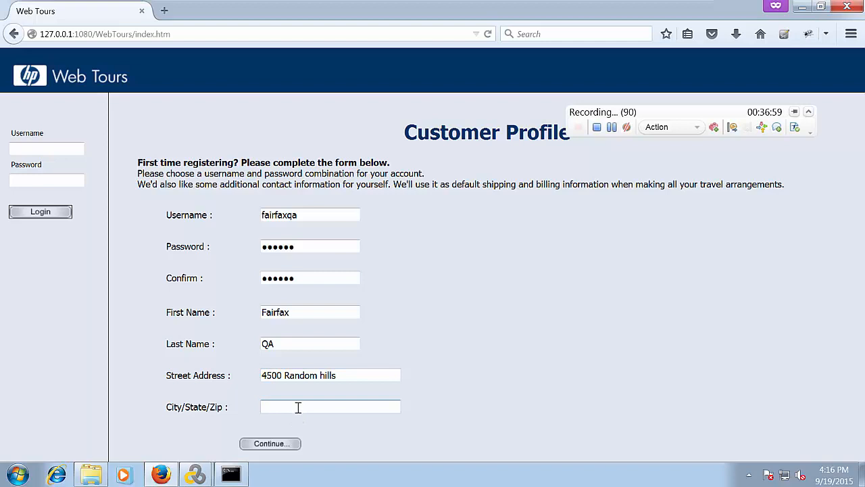
{"action": "type", "text": "Fairfax/VA/22030"}
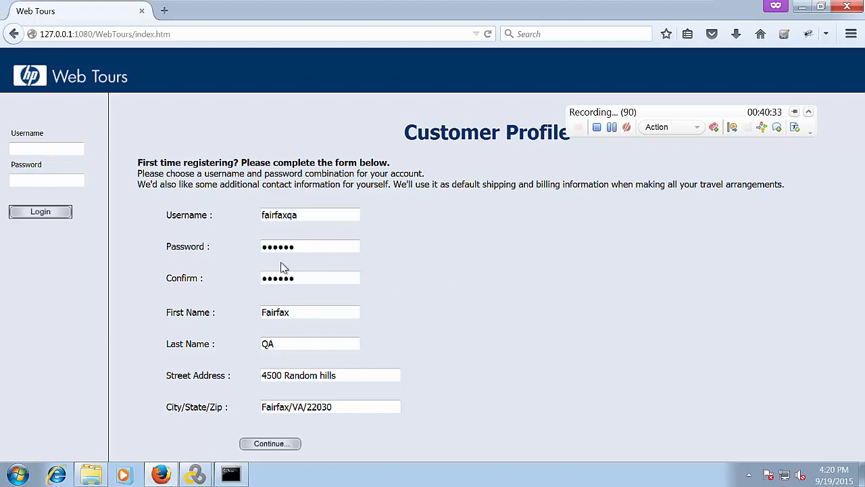
{"action": "left_click", "coordinate": [467, 328]}
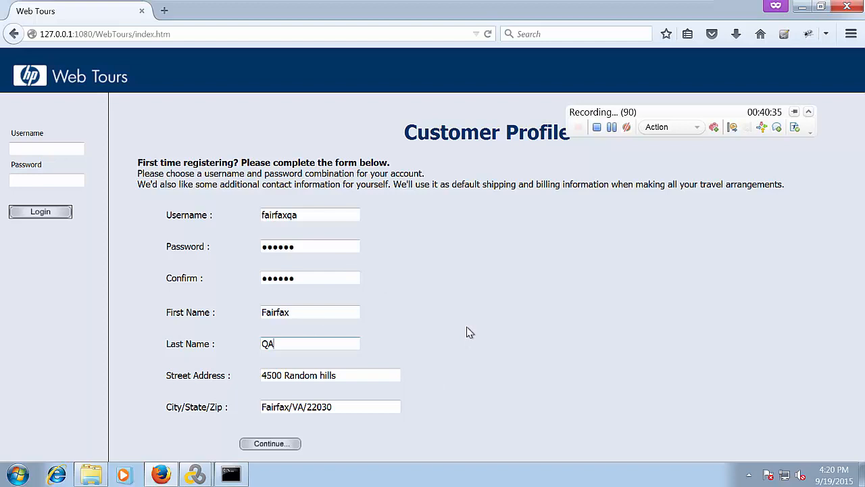
Submit the registration with Continue, then stop recording to generate the script
{"action": "left_click", "coordinate": [271, 443]}
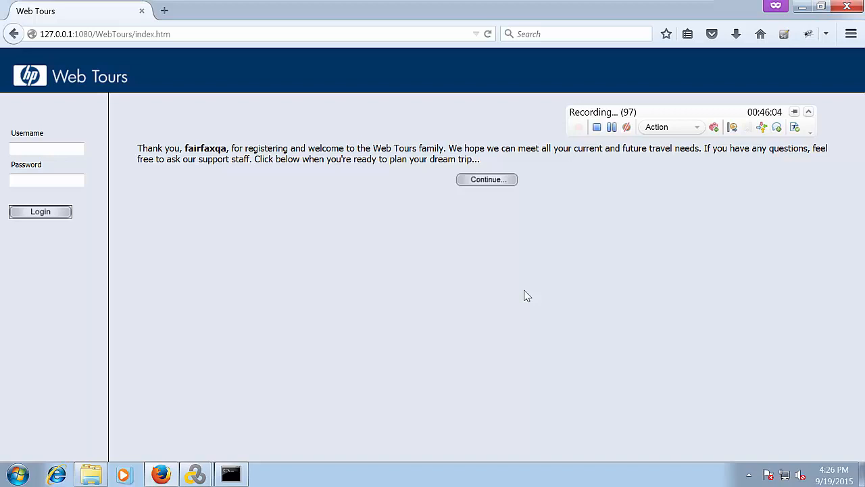
{"action": "left_click", "coordinate": [598, 128]}
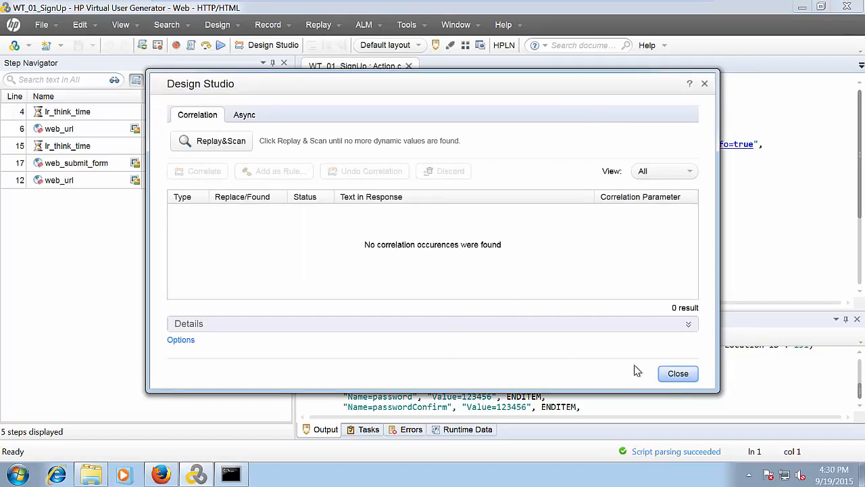
Close the Design Studio dialog reporting no correlation occurrences
{"action": "left_click", "coordinate": [680, 375]}
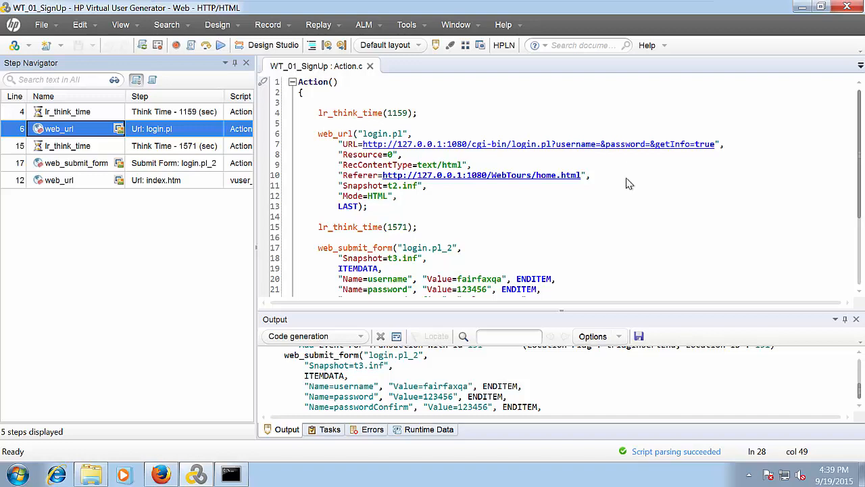
{"action": "scroll", "coordinate": [627, 182], "scroll_direction": "down", "scroll_amount": 4}
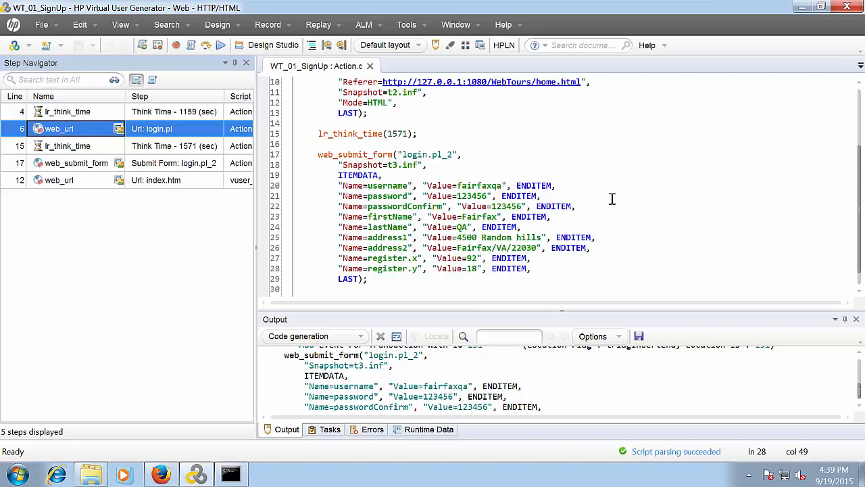
{"action": "scroll", "coordinate": [636, 195], "scroll_direction": "down", "scroll_amount": 1}
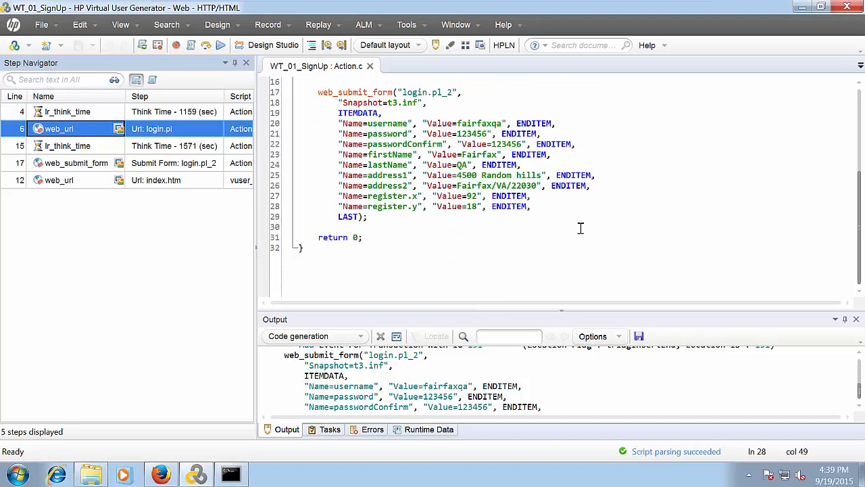
{"action": "left_click", "coordinate": [609, 215]}
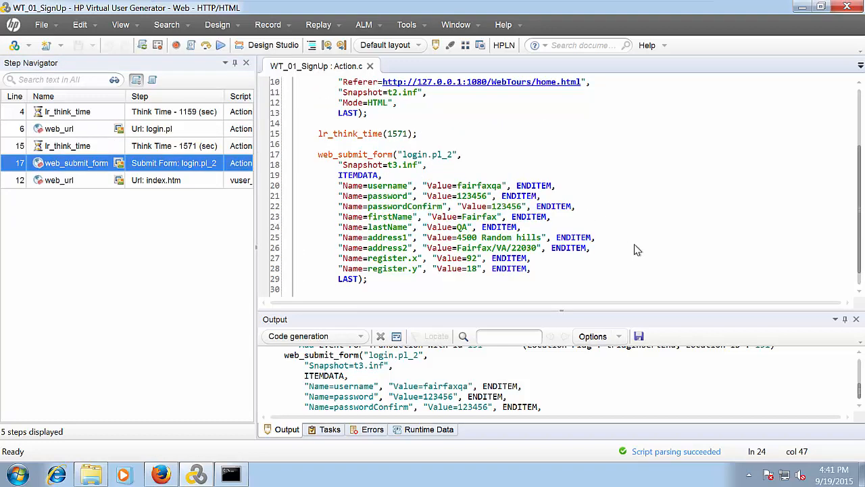
{"action": "scroll", "coordinate": [624, 236], "scroll_direction": "up", "scroll_amount": 3}
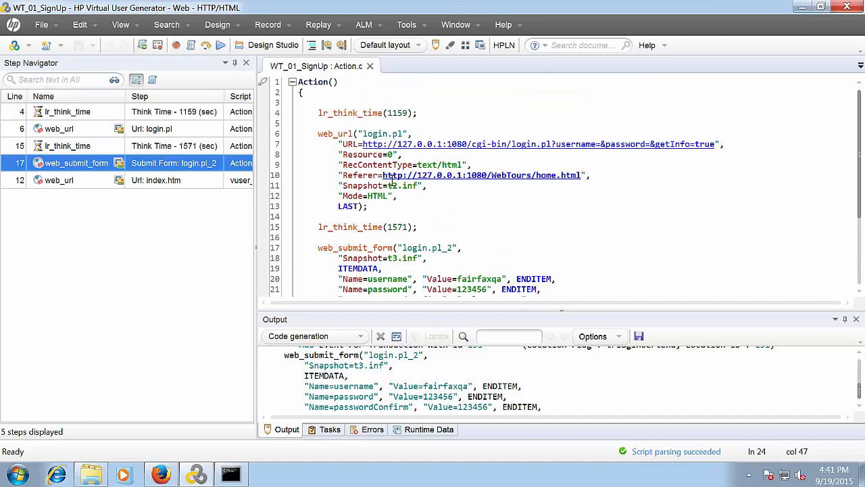
{"action": "left_click", "coordinate": [482, 204]}
{"action": "scroll", "coordinate": [317, 206], "scroll_direction": "down", "scroll_amount": 2}
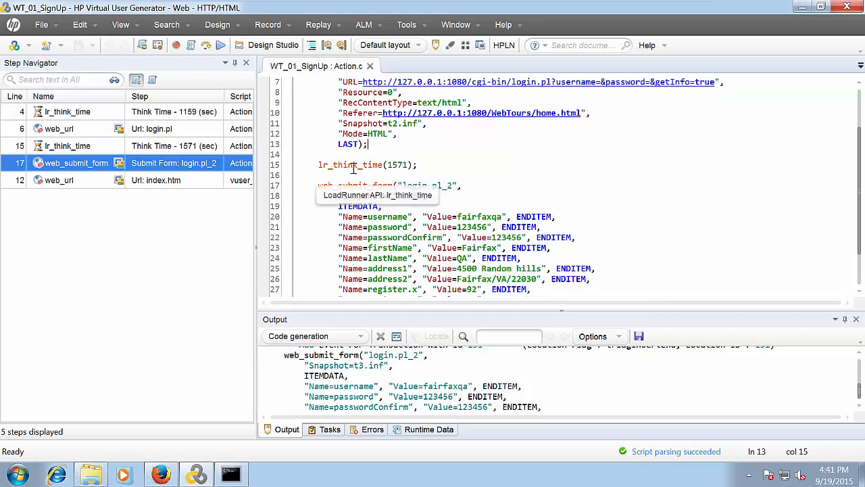
{"action": "scroll", "coordinate": [321, 193], "scroll_direction": "down", "scroll_amount": 2}
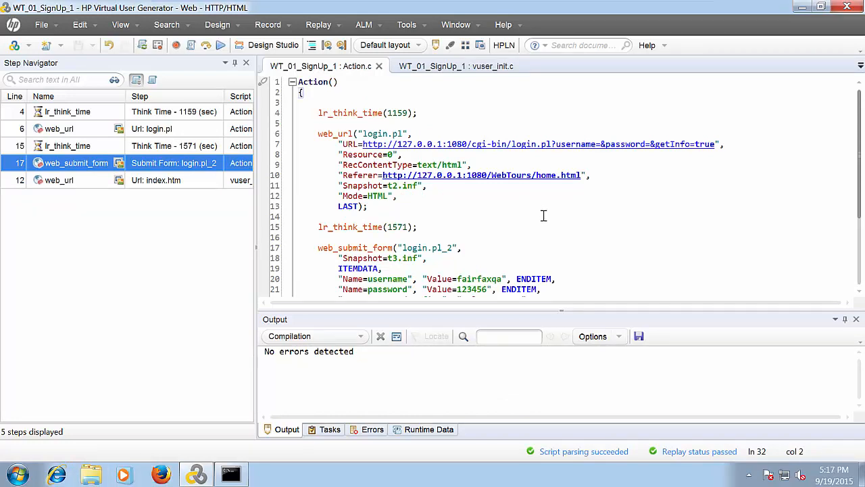
Replay the compiled WT_01_SignUp script
{"action": "left_click", "coordinate": [221, 48]}
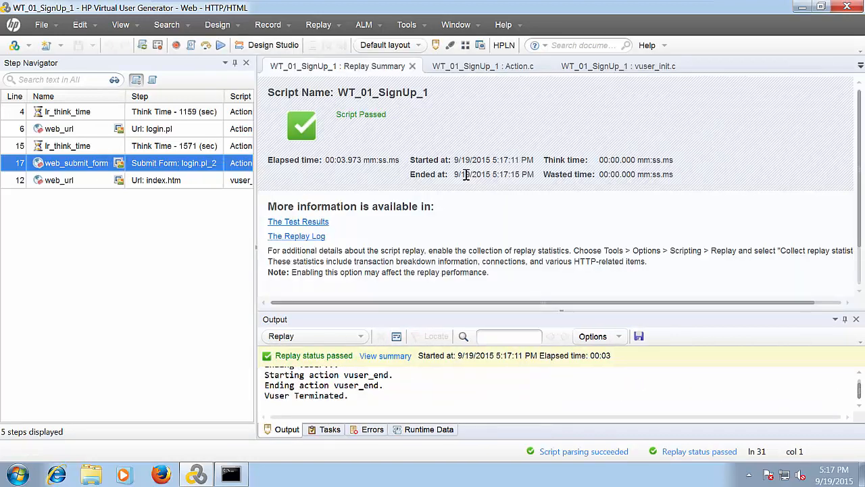
Scroll up through the replay log in the Output pane toward its start
{"action": "left_click", "coordinate": [445, 403]}
{"action": "scroll", "coordinate": [441, 406], "scroll_direction": "up", "scroll_amount": 10}
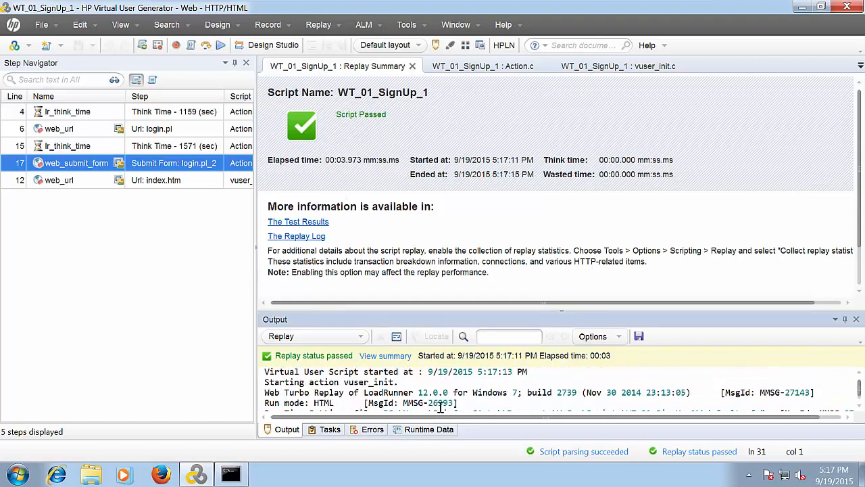